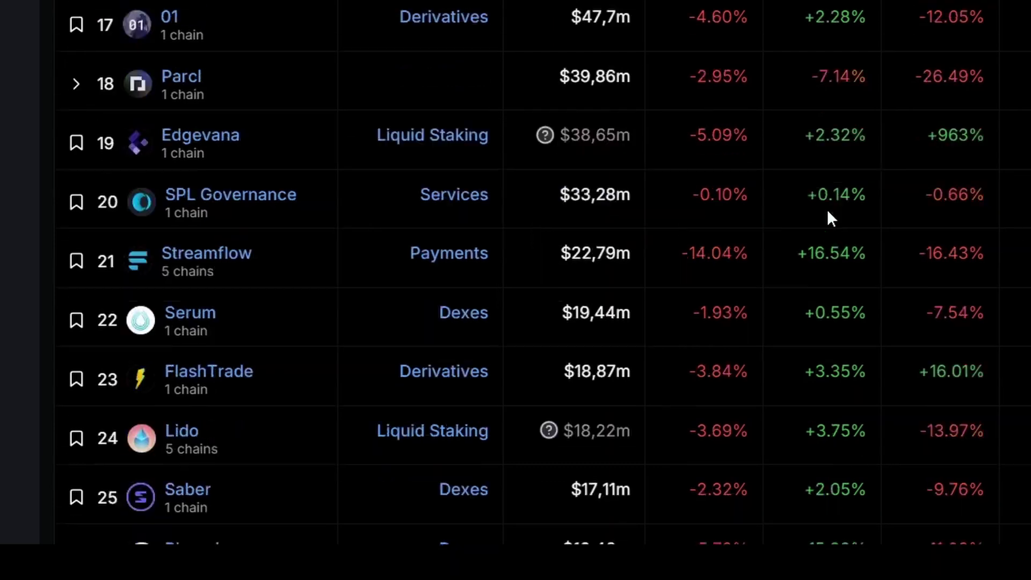
Find NX Finance in the protocol ranking table and open its detail page
scroll(836, 210, "down", 9)
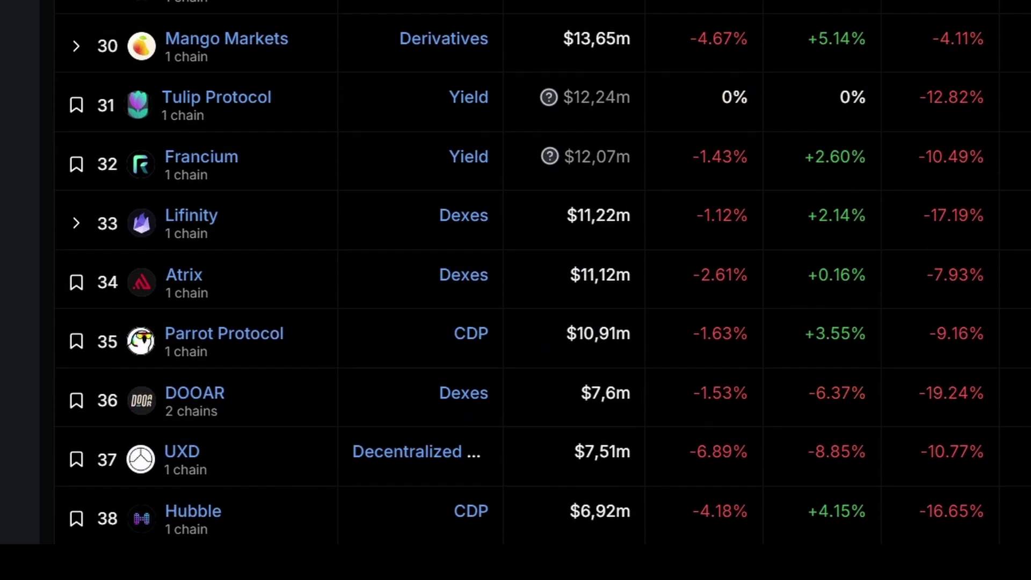
scroll(838, 215, "down", 9)
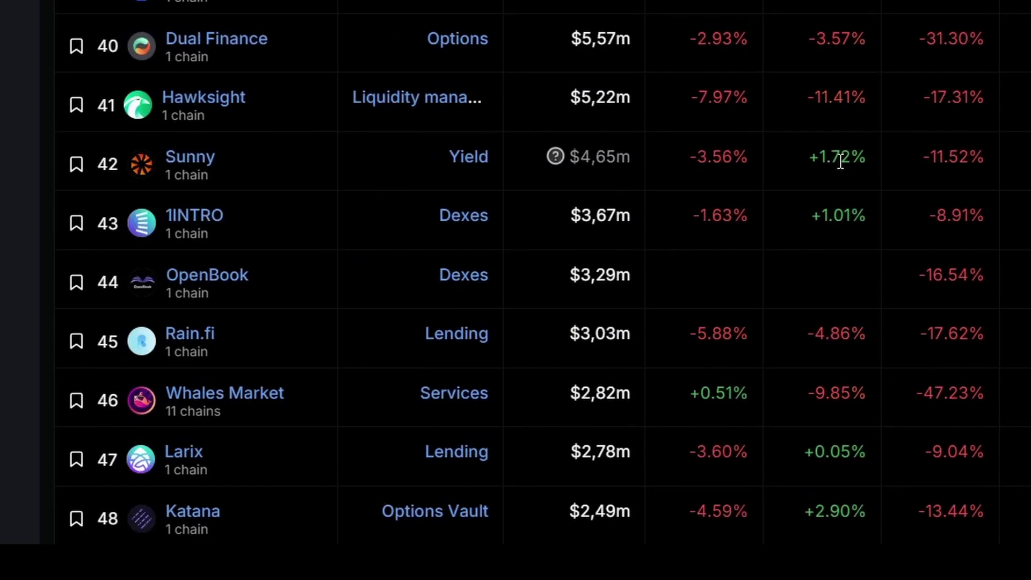
scroll(840, 154, "down", 2)
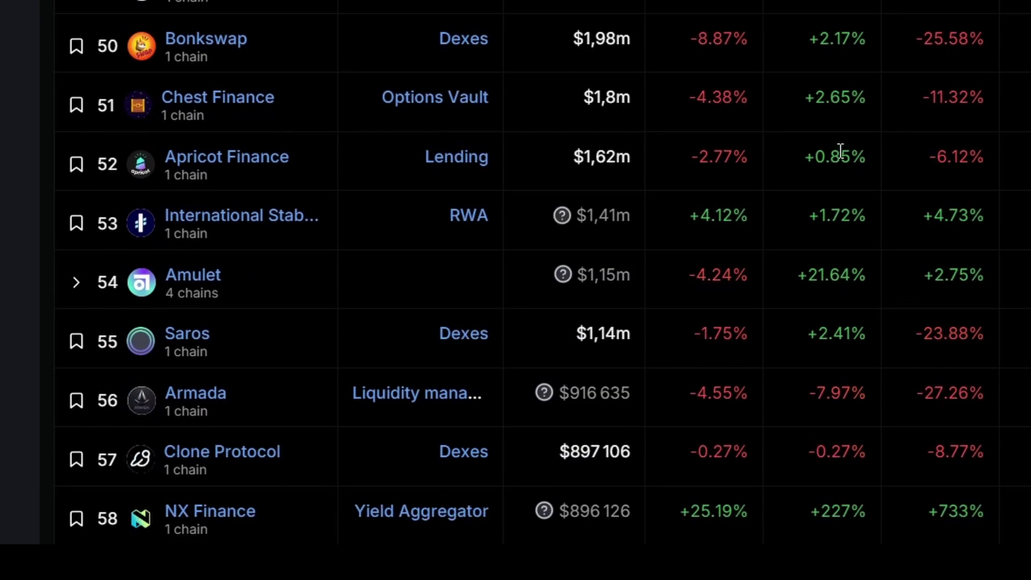
scroll(842, 127, "down", 2)
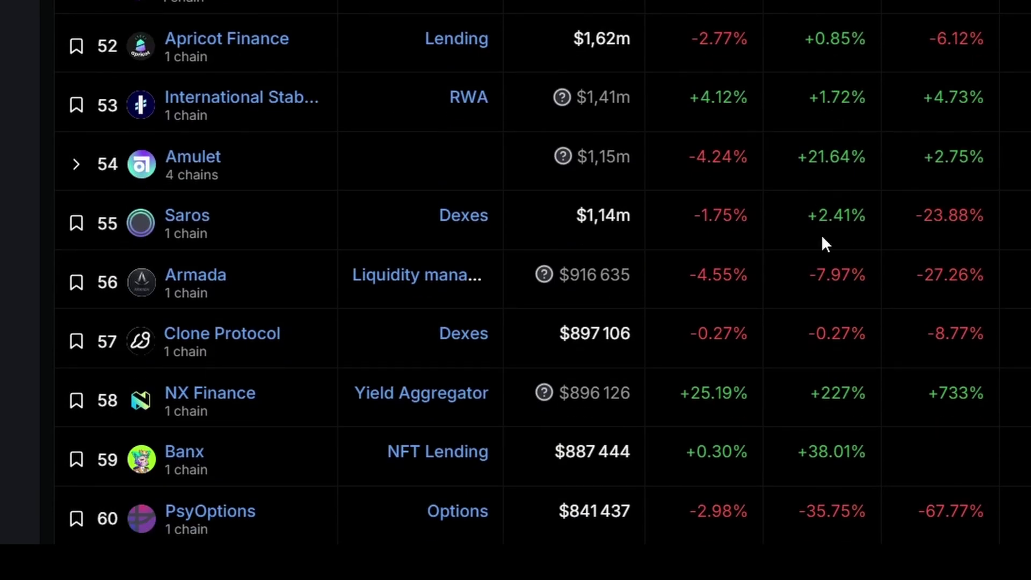
scroll(836, 182, "down", 4)
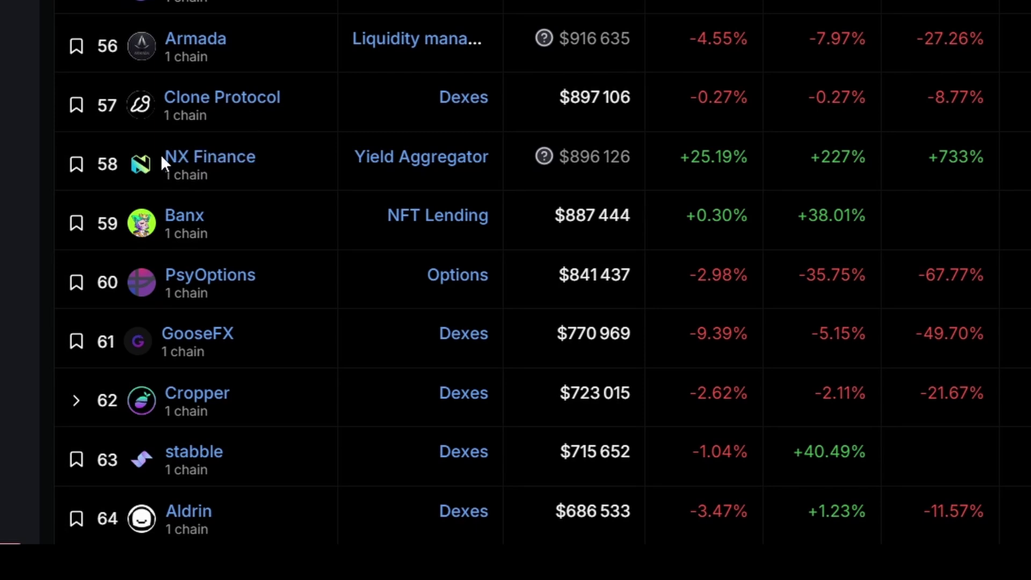
left_click(215, 162)
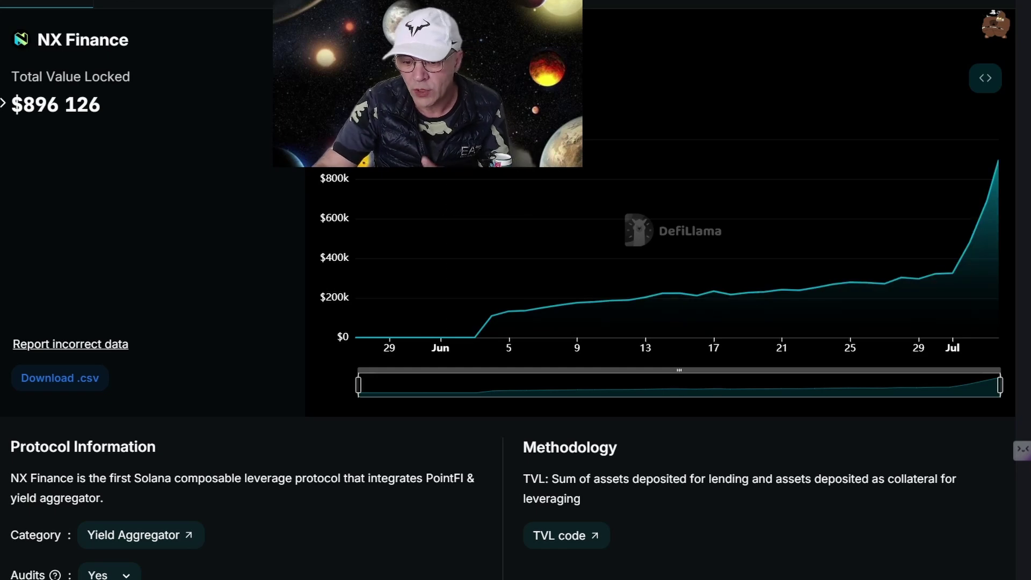
Read the NX Finance protocol information and open the protocol's official website
scroll(359, 354, "down", 1)
scroll(376, 344, "down", 3)
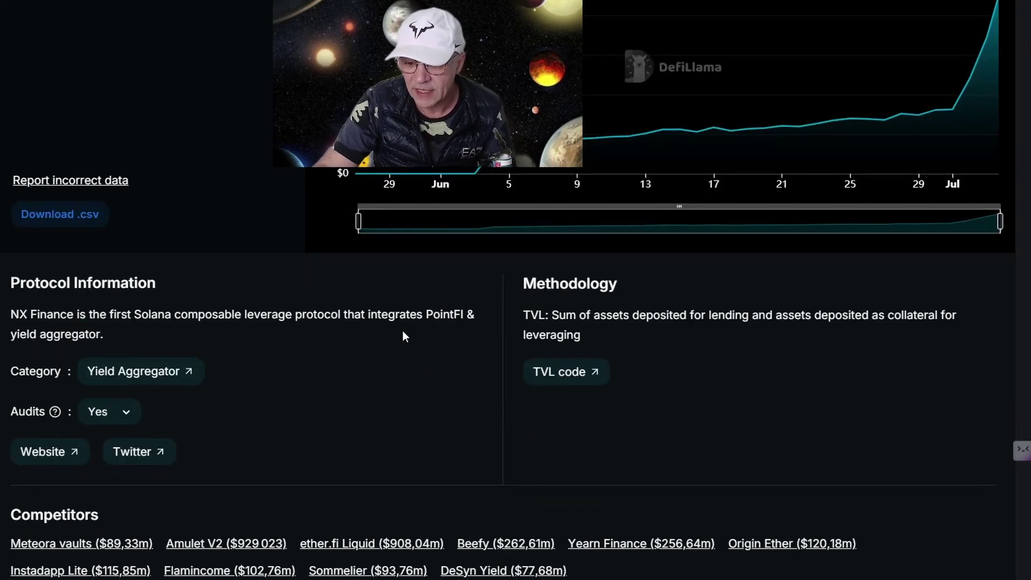
scroll(250, 408, "up", 2)
scroll(250, 408, "down", 2)
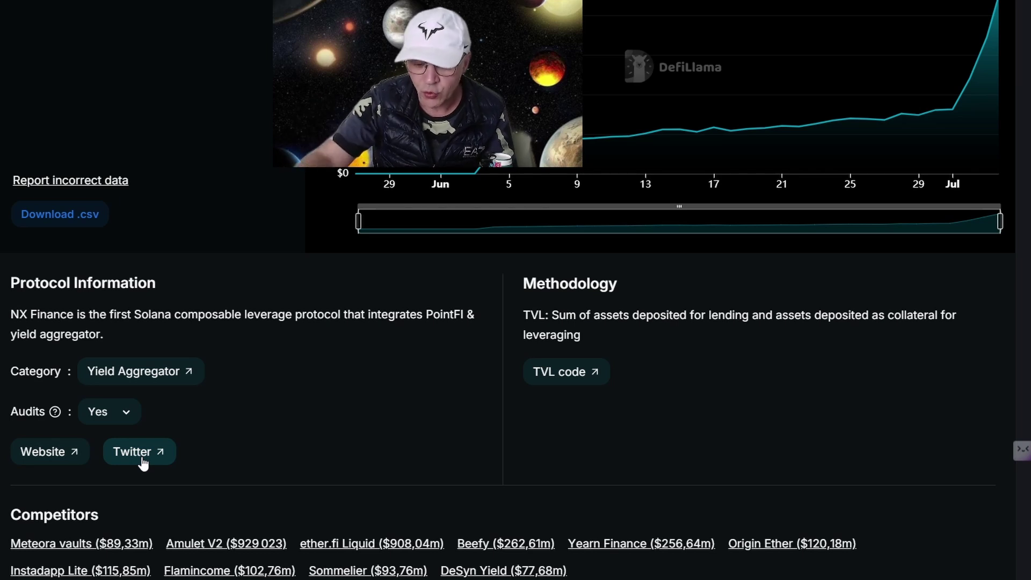
left_click(51, 454)
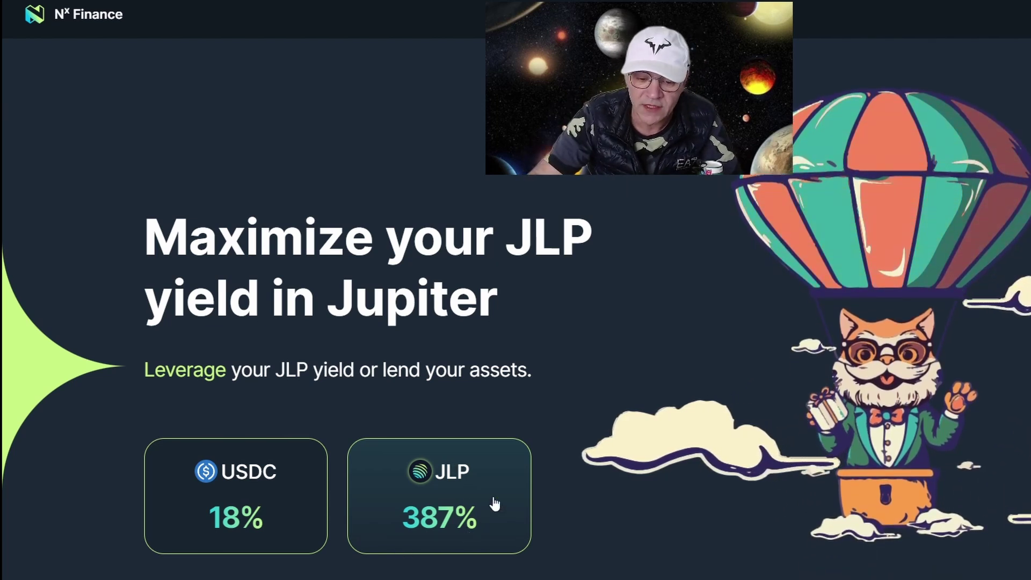
Review the site's leverage tagline and How NX Finance Works section, including the Leverage Kamino point diagram
left_click_drag(228, 370, 424, 370)
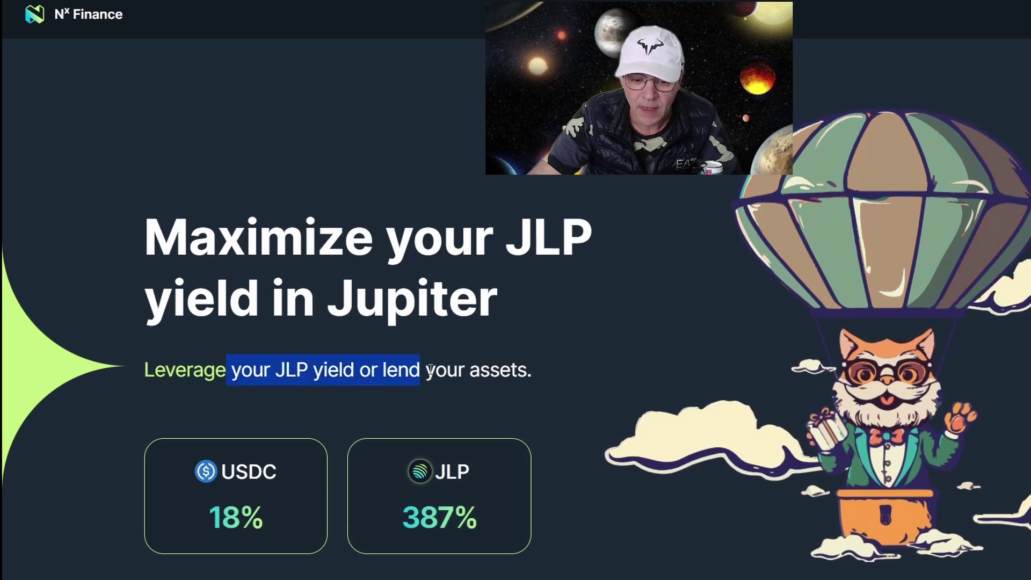
left_click(516, 426)
scroll(476, 420, "down", 6)
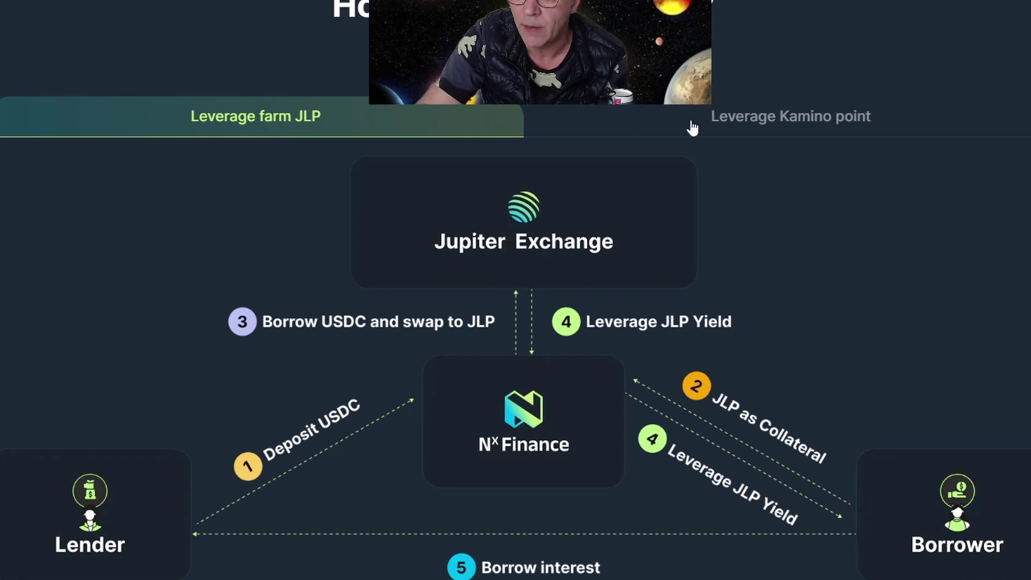
left_click(806, 121)
scroll(788, 269, "down", 2)
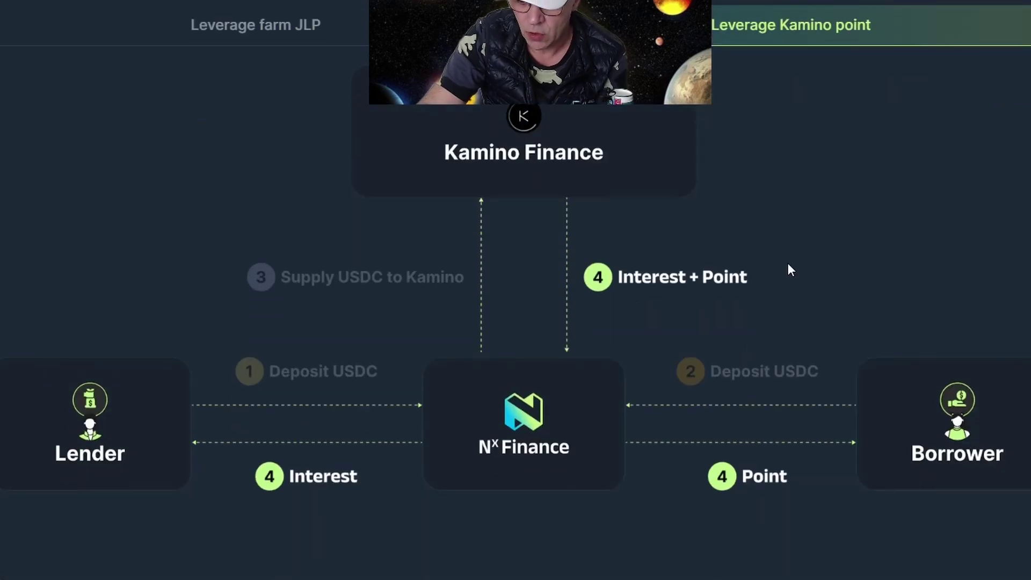
scroll(790, 269, "up", 2)
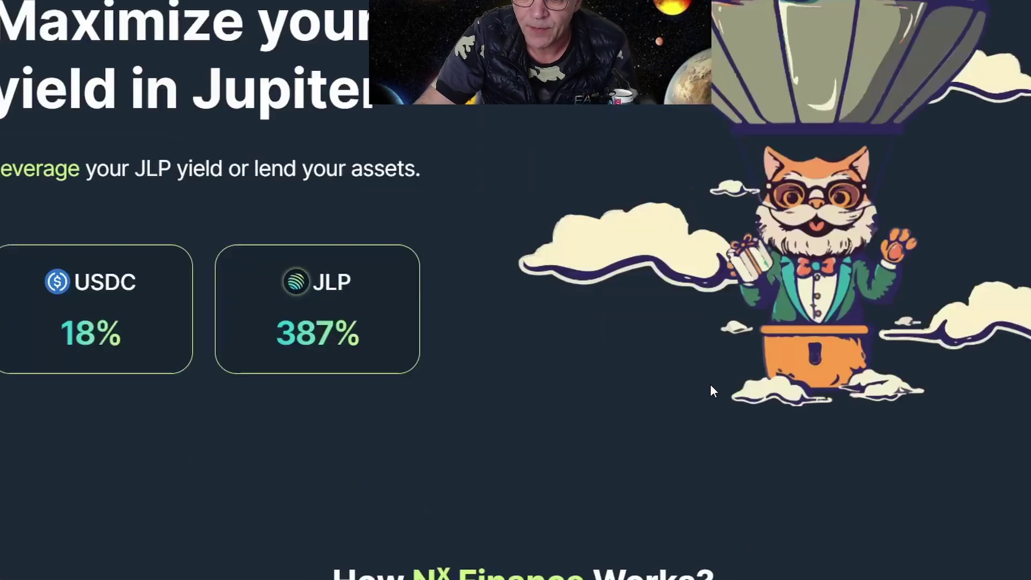
scroll(759, 402, "up", 2)
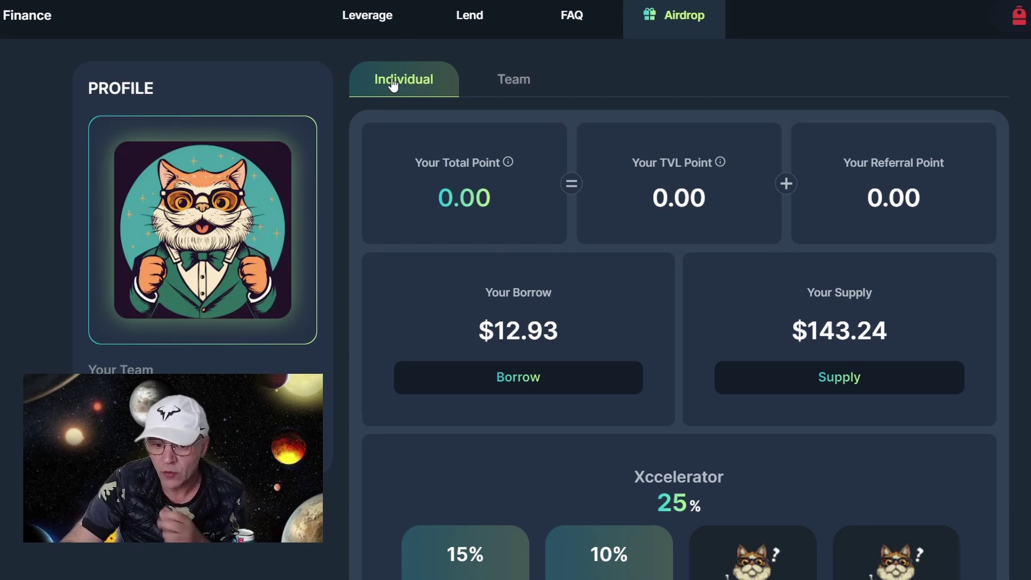
Examine the airdrop's team progress, 500K milestone and Team Boosts table, plus the supply amount in the individual view
left_click(525, 84)
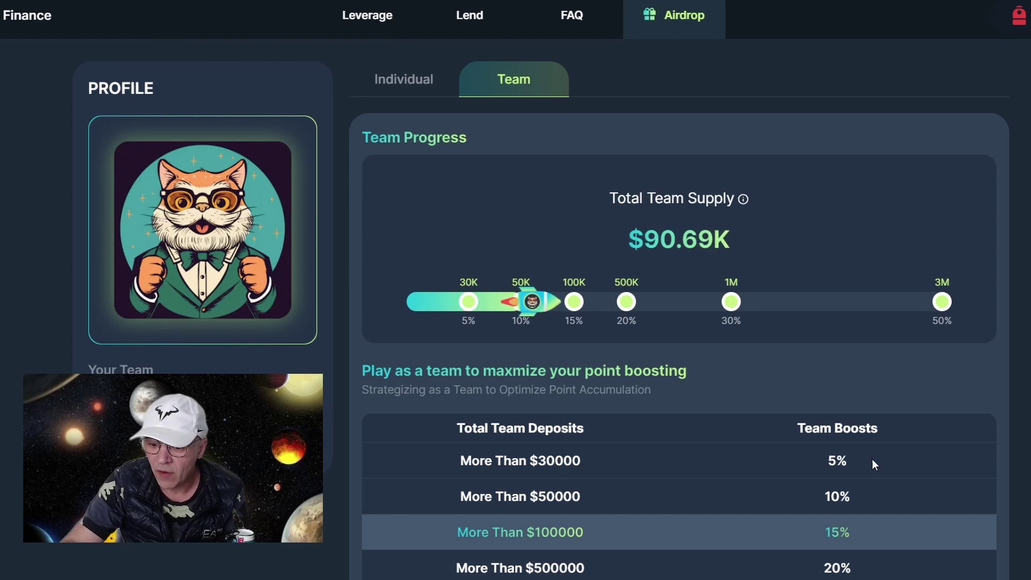
scroll(862, 463, "down", 3)
left_click_drag(797, 268, 879, 268)
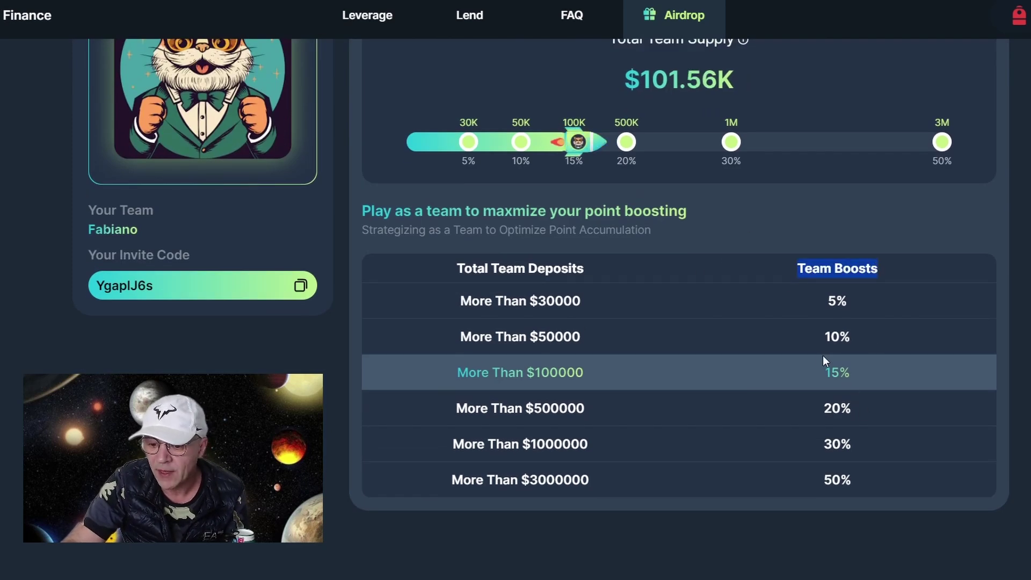
scroll(601, 387, "up", 2)
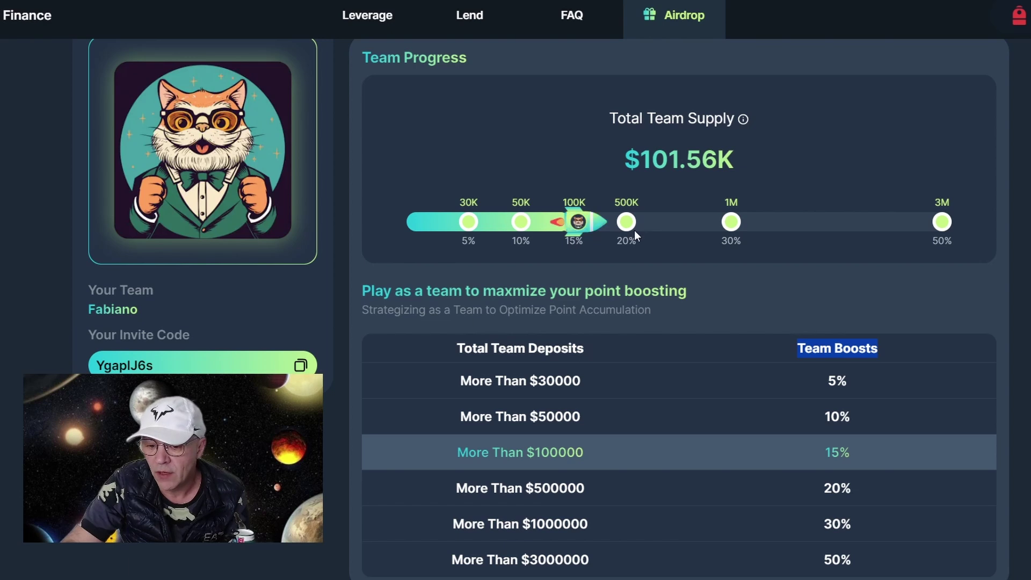
double_click(626, 203)
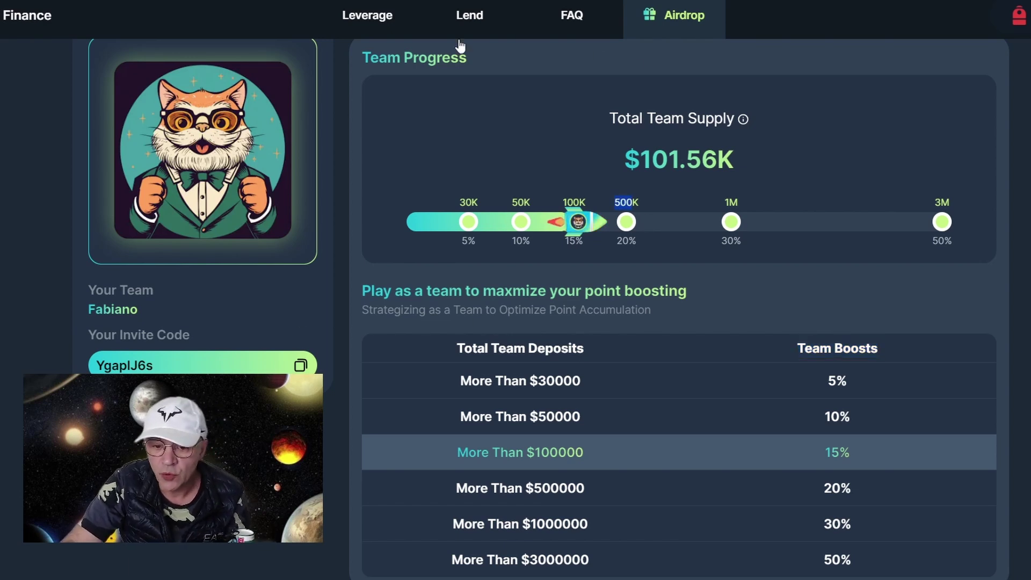
scroll(553, 128, "up", 2)
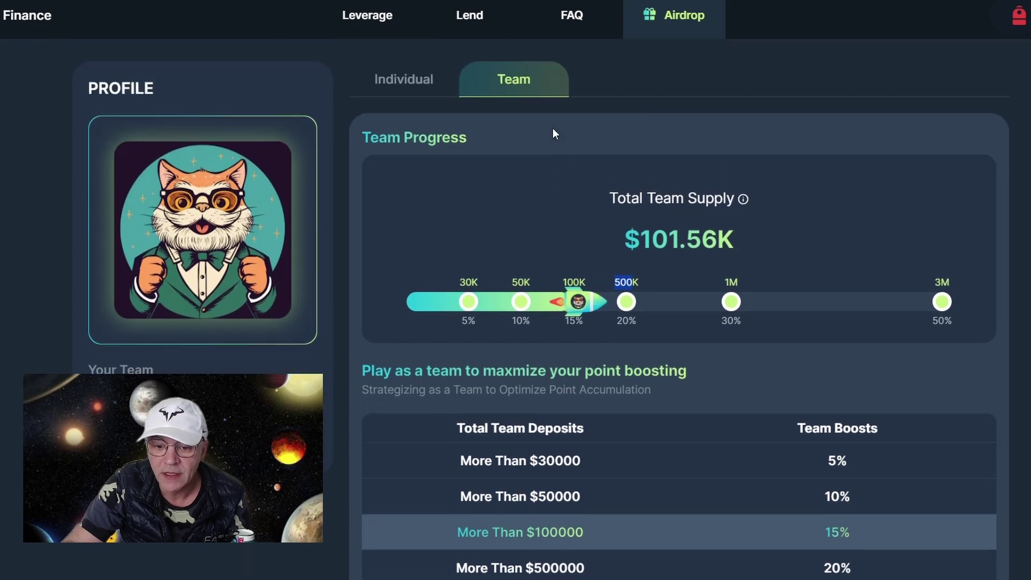
left_click(412, 85)
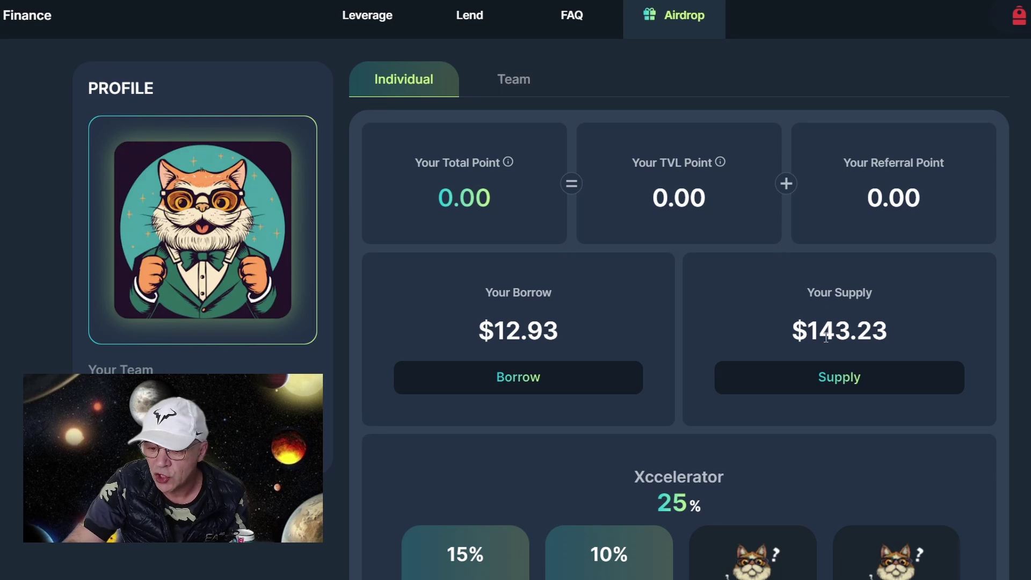
left_click_drag(809, 331, 877, 328)
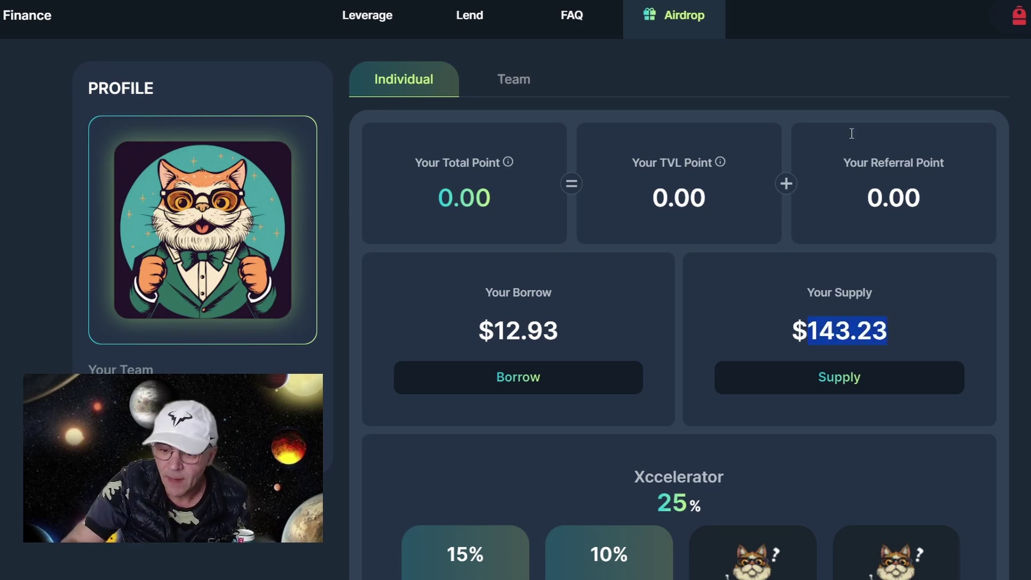
Fill in the maximum USDC deposit for the Jupiter Lending Pool and close the form without depositing
left_click(479, 17)
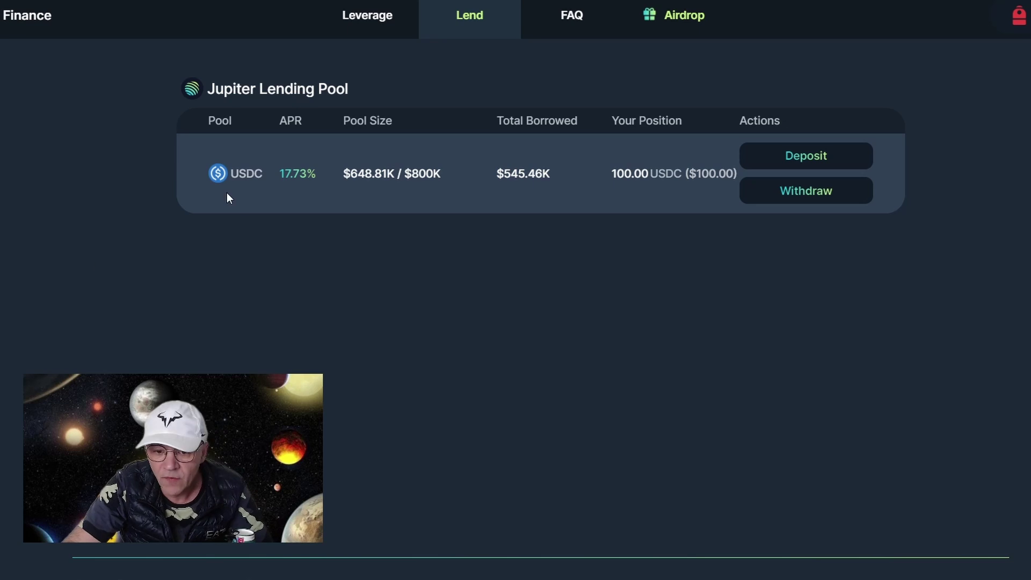
left_click(785, 159)
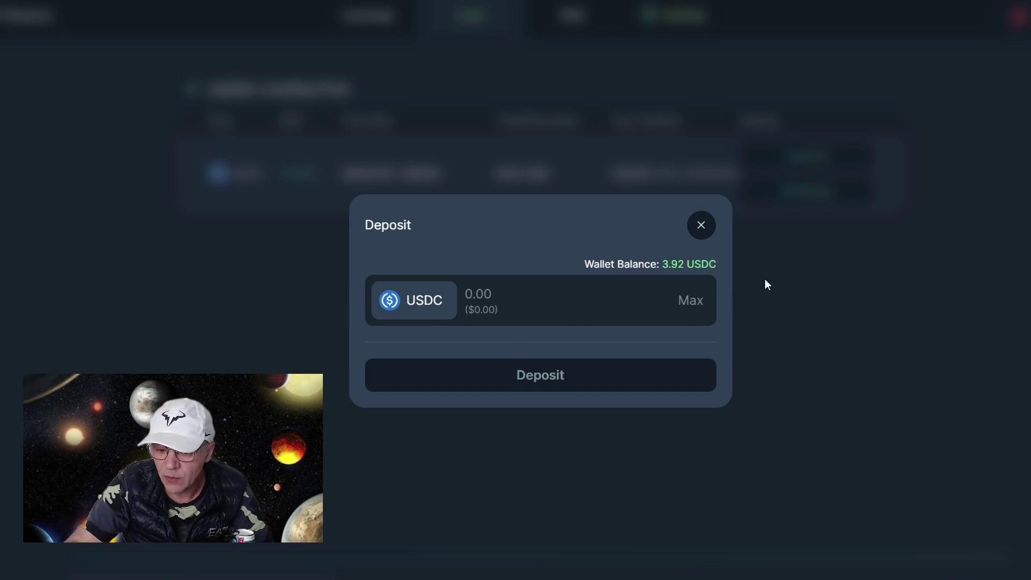
left_click(679, 313)
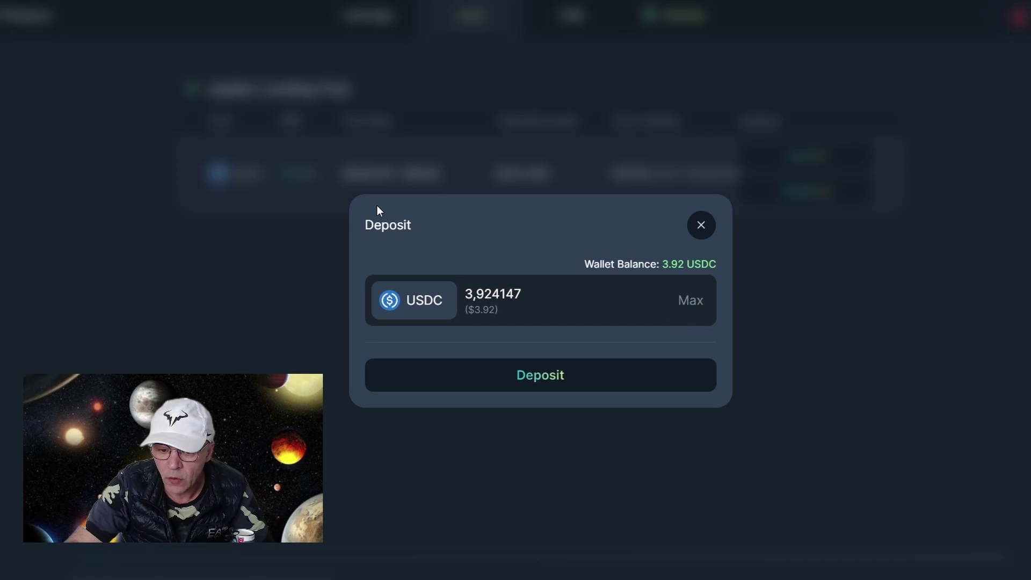
left_click(705, 232)
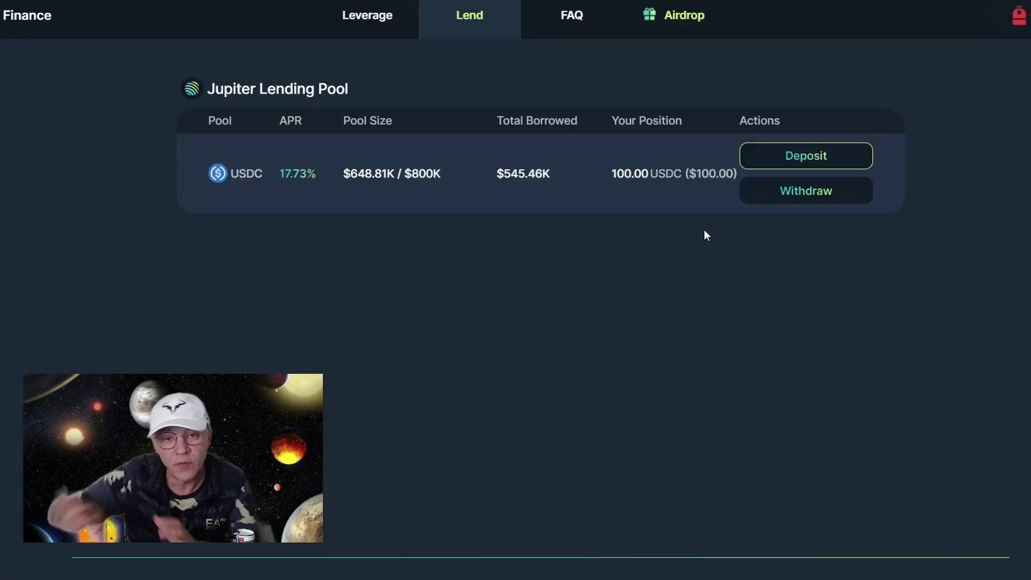
Check Your Supply in the individual view of the airdrop page
left_click(681, 24)
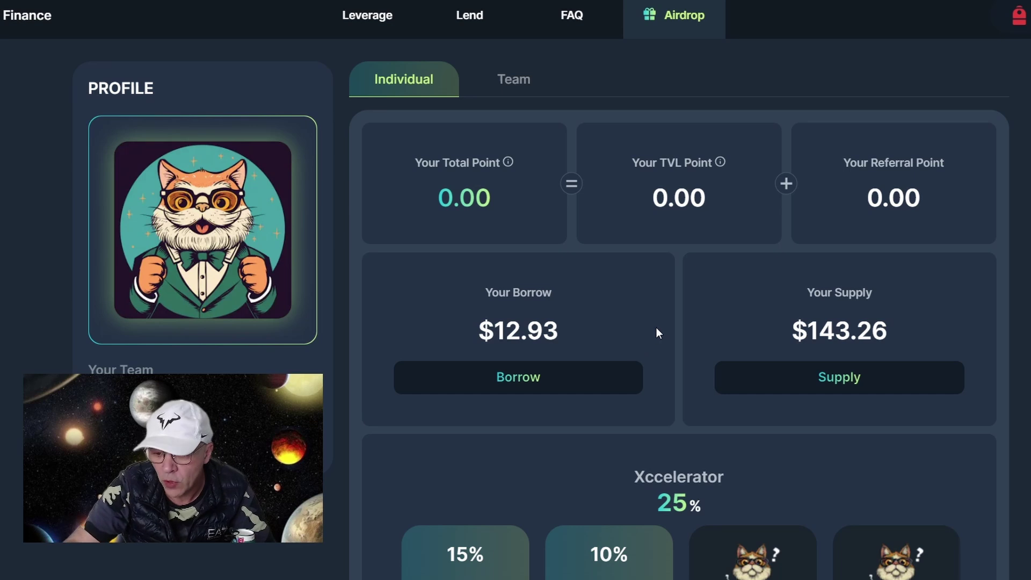
left_click_drag(812, 293, 874, 295)
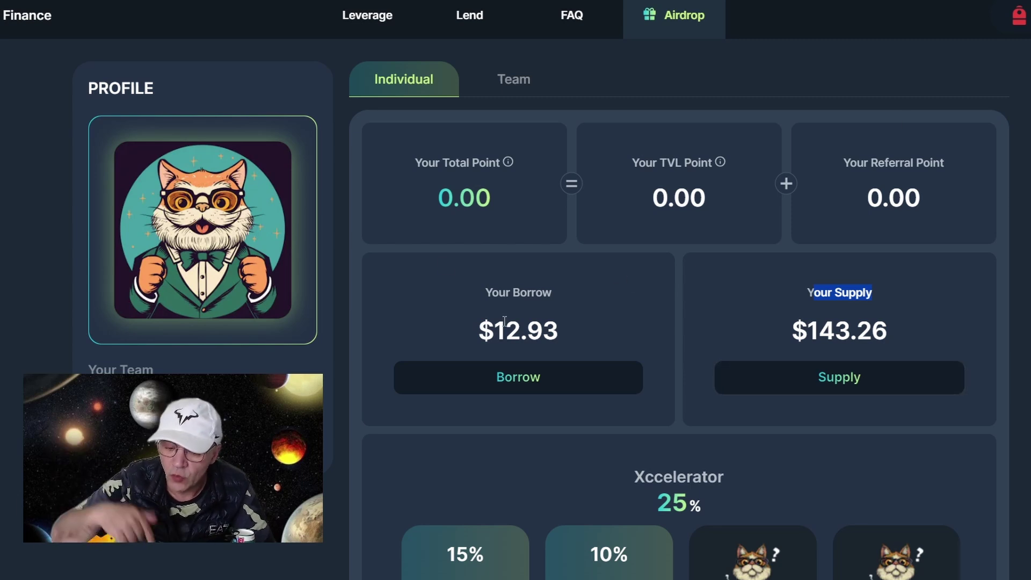
Go past the lending pool to the JLP leverage form and follow its link to buy JLP on Jupiter
left_click(468, 17)
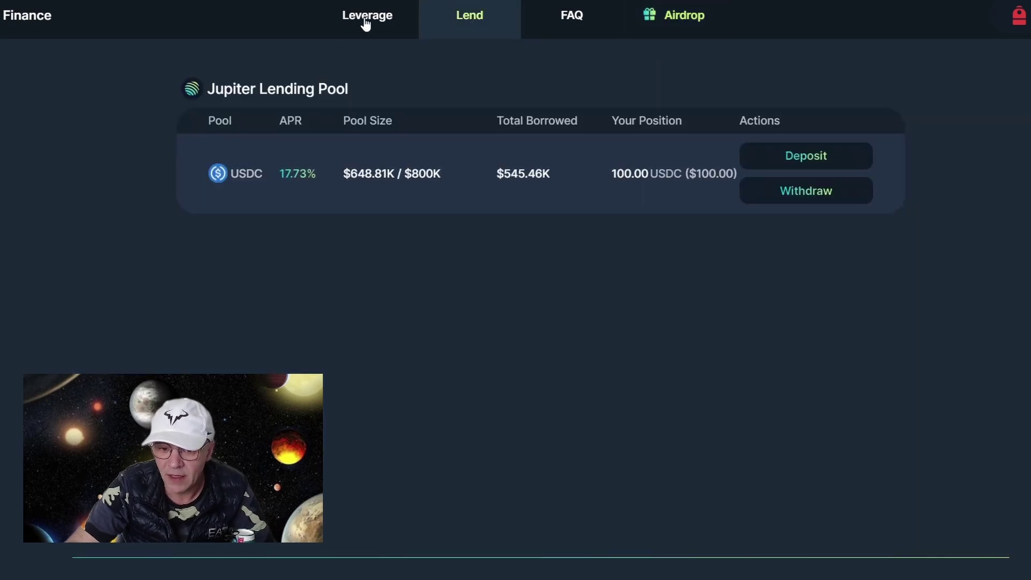
left_click(363, 19)
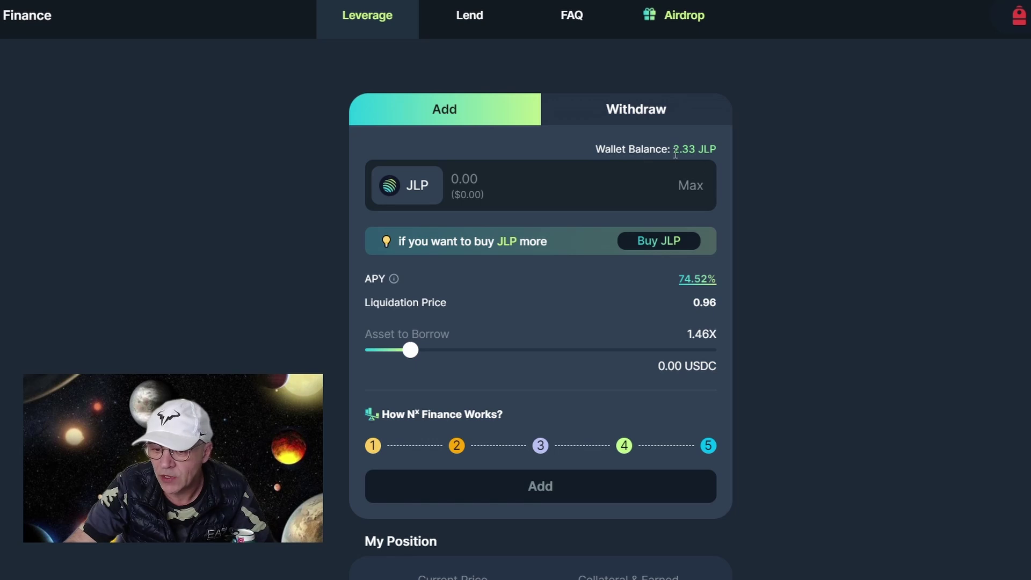
left_click(667, 243)
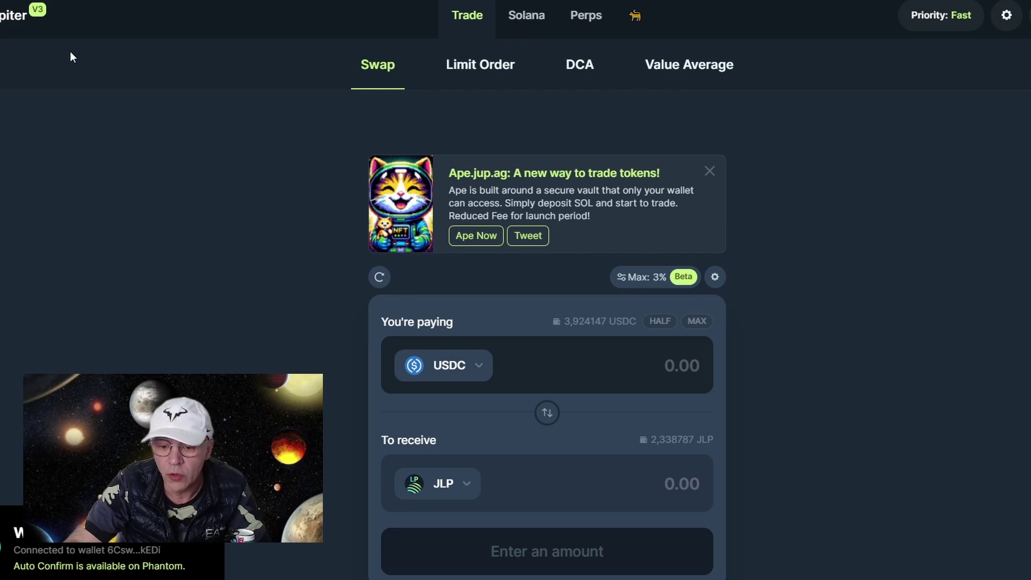
Inspect the token choices and settings of the USDC-to-JLP swap form, and open the limit order view
scroll(555, 453, "down", 2)
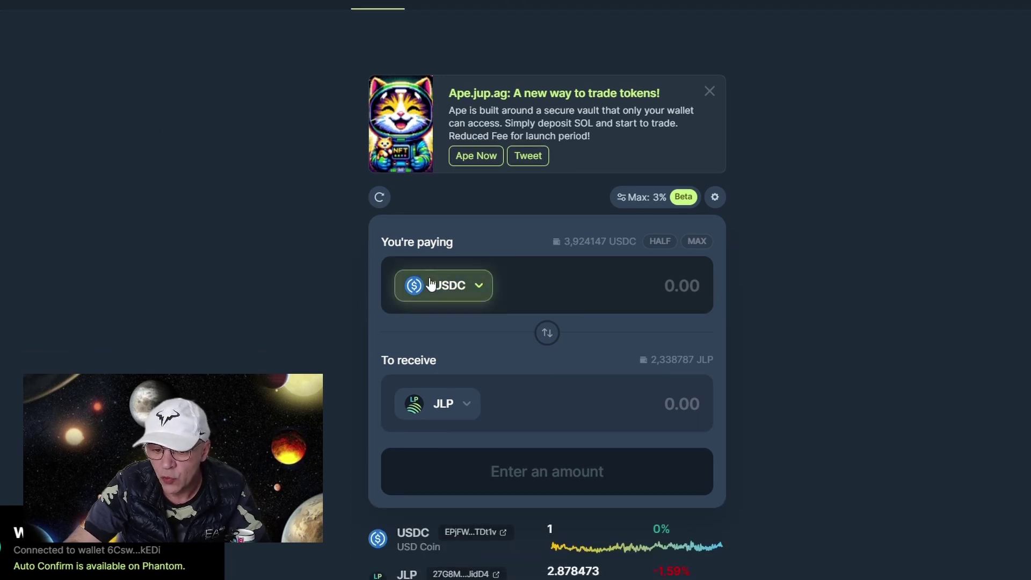
left_click(480, 286)
left_click(752, 250)
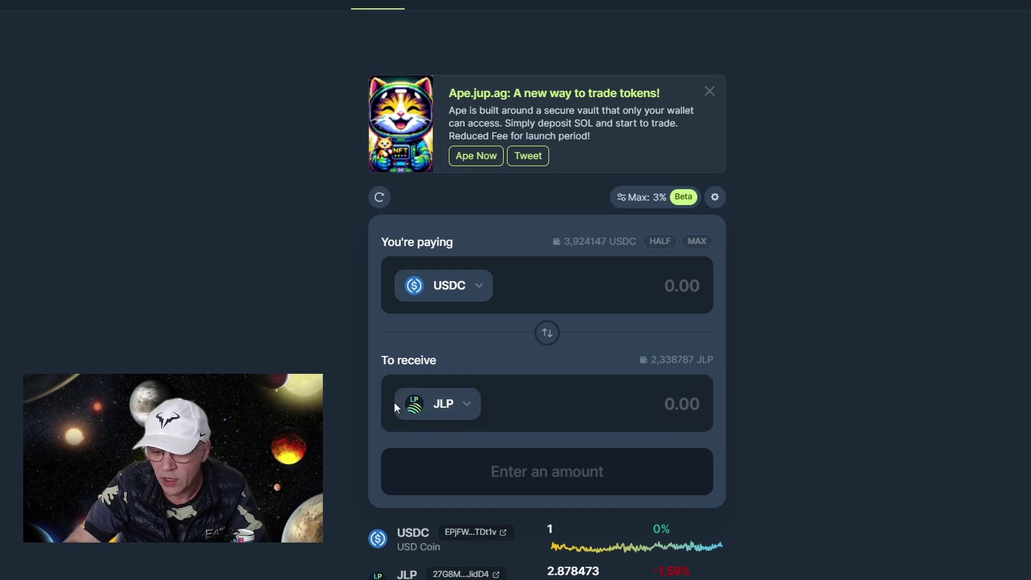
scroll(429, 521, "down", 1)
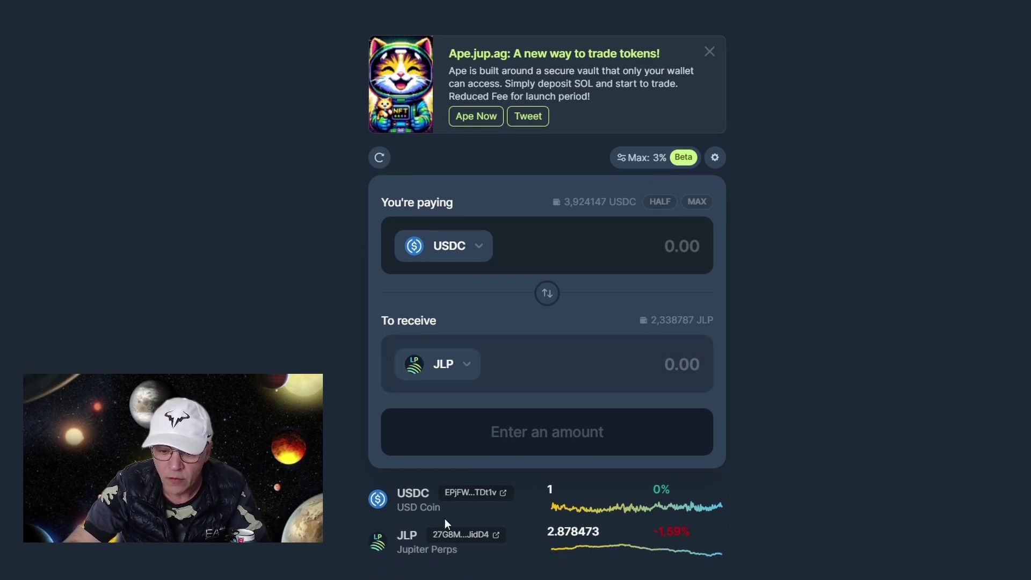
scroll(560, 286, "up", 3)
left_click(715, 276)
left_click(379, 117)
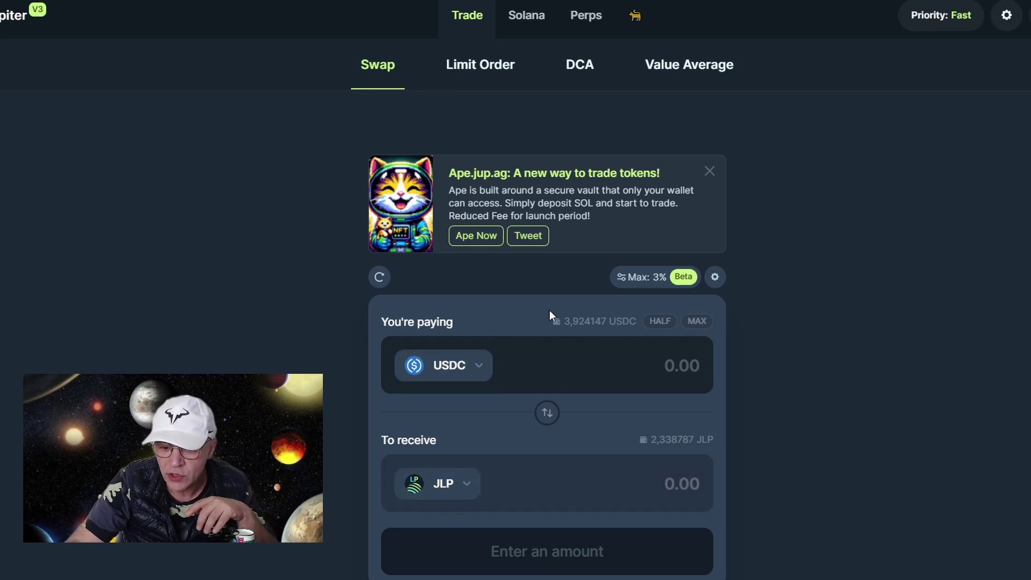
left_click(484, 67)
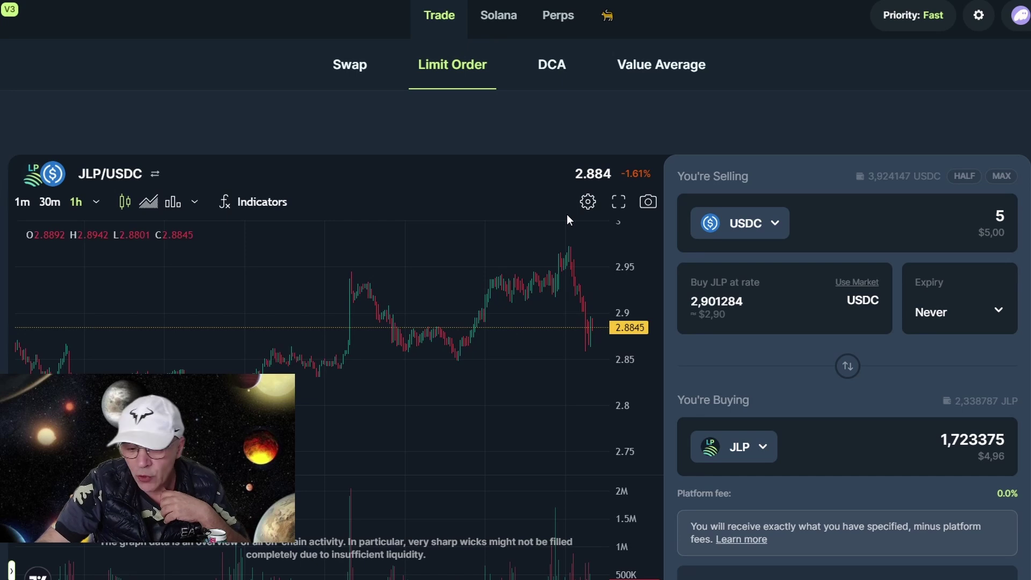
Set the JLP buy rate of the limit order to 2.8 USDC and select the USDC selling amount
scroll(530, 449, "up", 3)
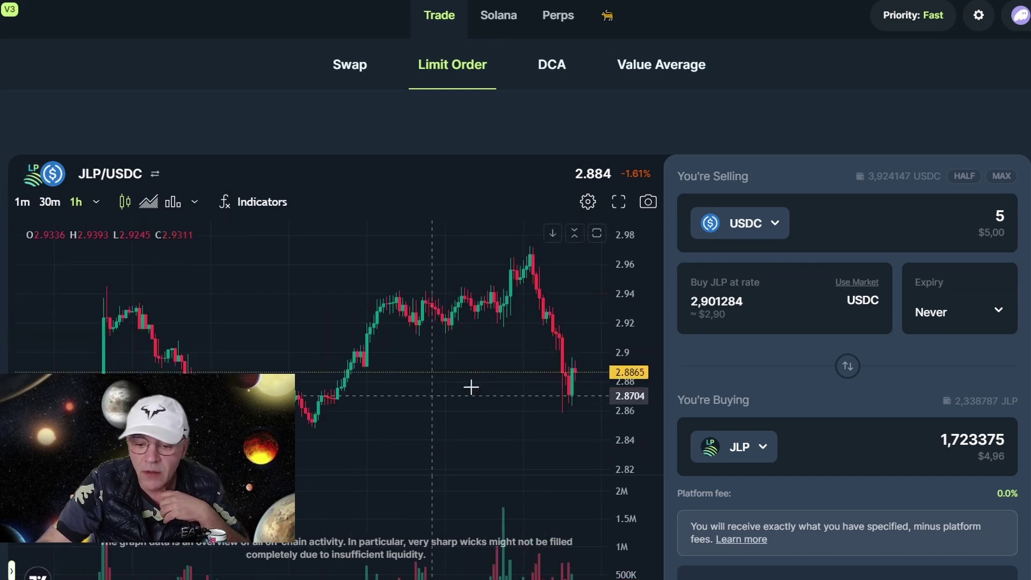
scroll(536, 404, "up", 3)
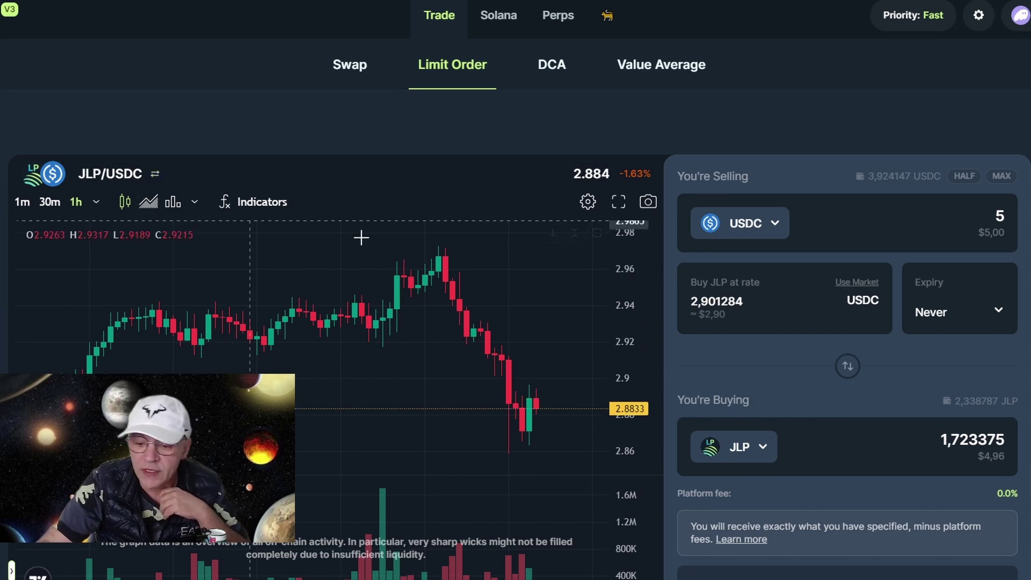
left_click_drag(701, 301, 778, 305)
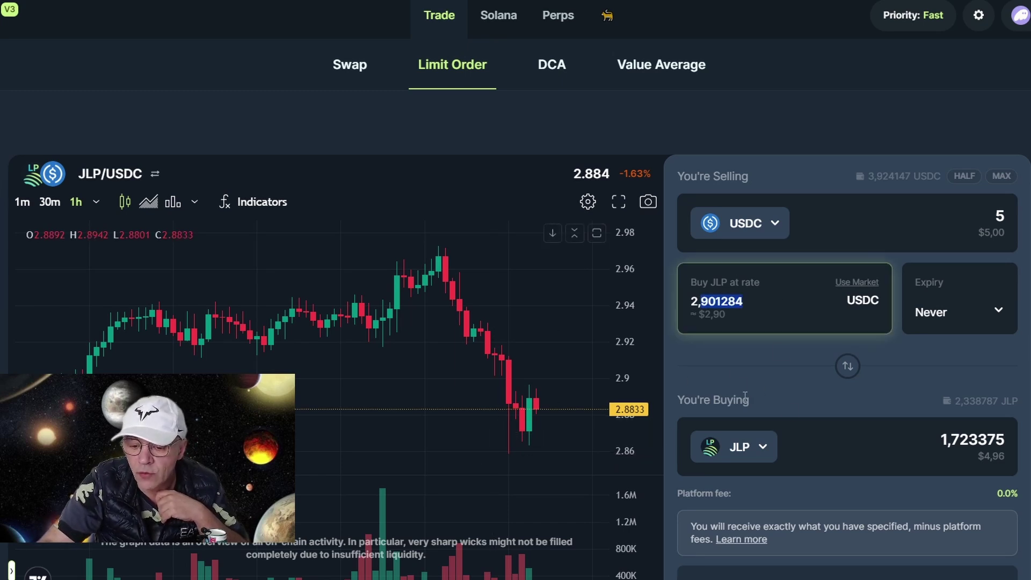
type("8")
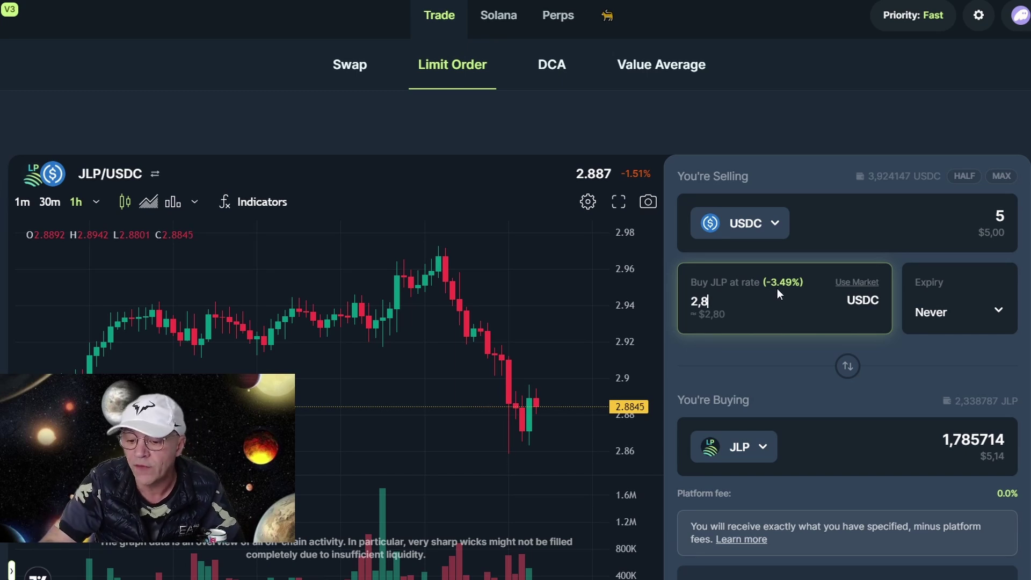
left_click(998, 216)
left_click_drag(992, 217, 1014, 220)
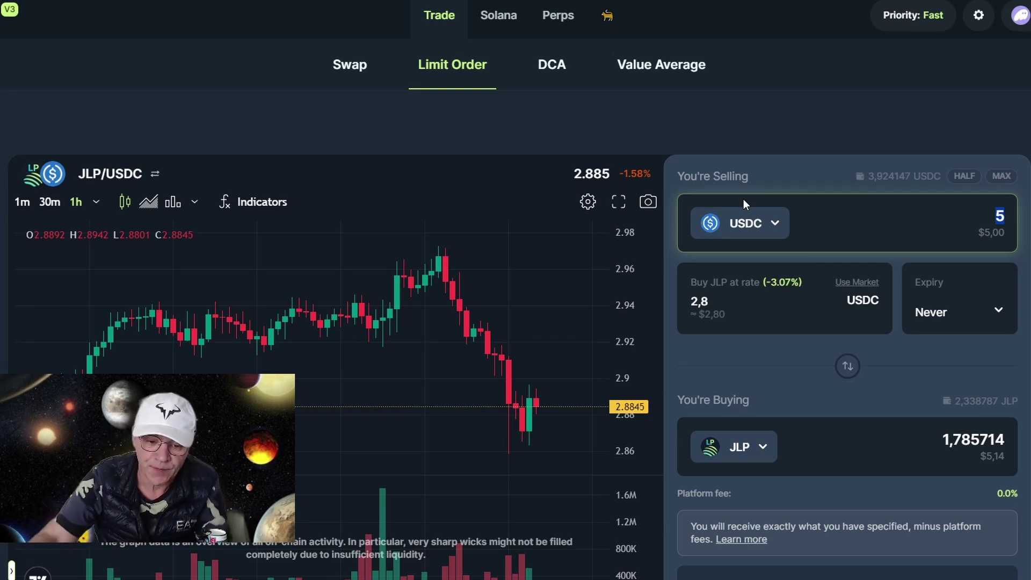
Open the DCA form and allocate 100 USDC to buying JLP
left_click(551, 65)
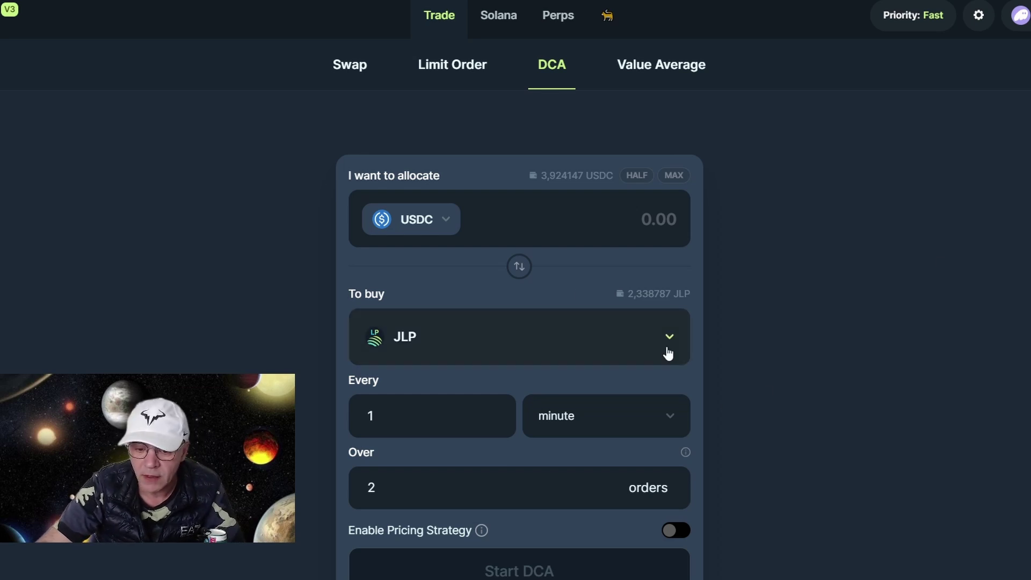
left_click(544, 201)
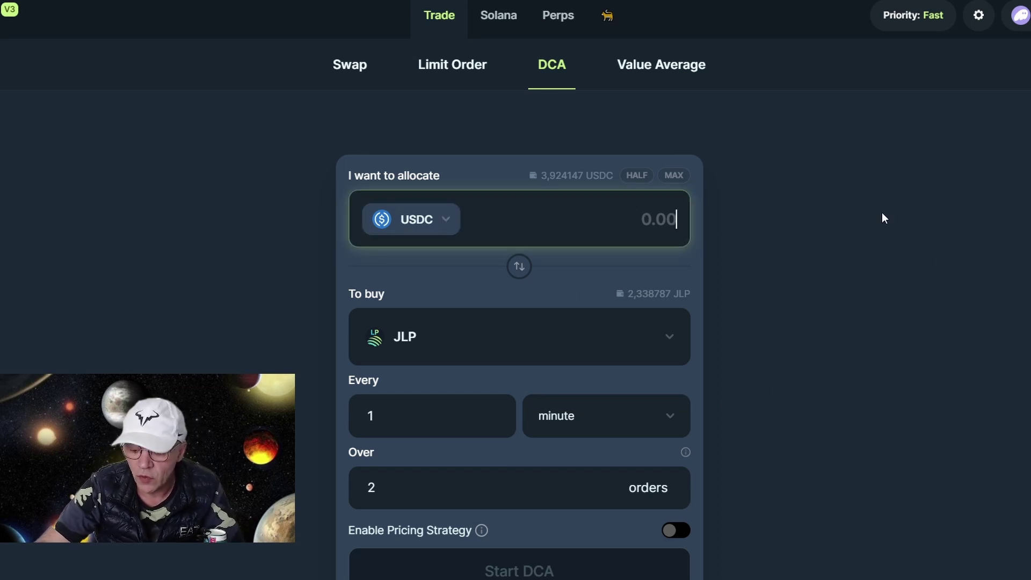
type("100")
left_click(882, 217)
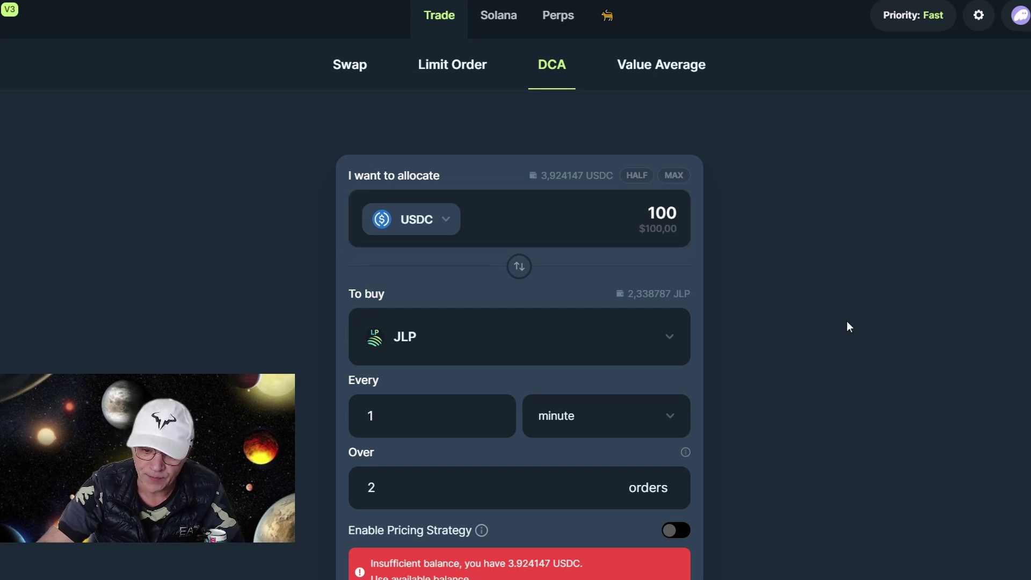
Set the DCA purchase interval to every 1 day
scroll(488, 376, "down", 2)
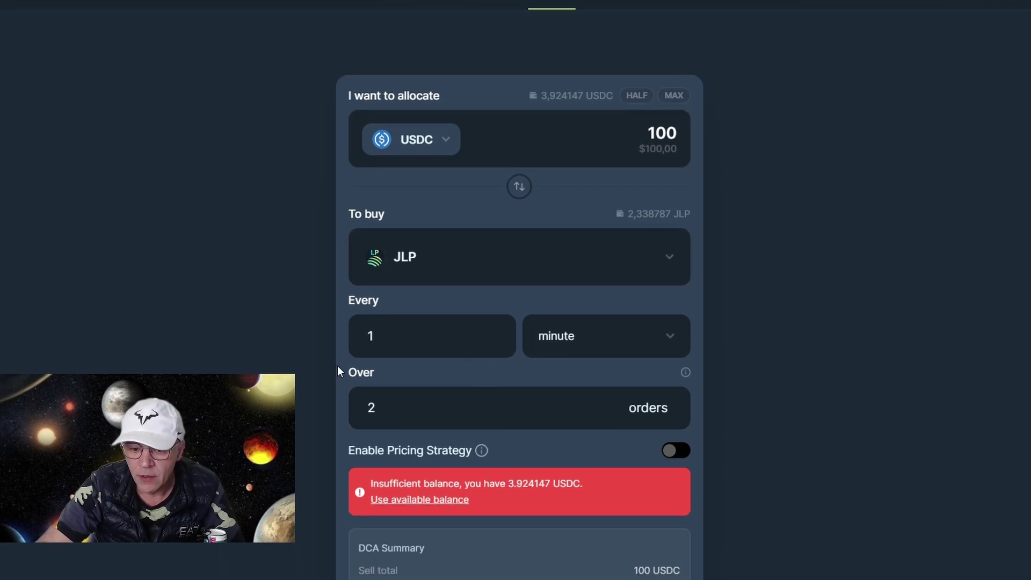
left_click(654, 337)
left_click(605, 392)
left_click(613, 349)
left_click(565, 419)
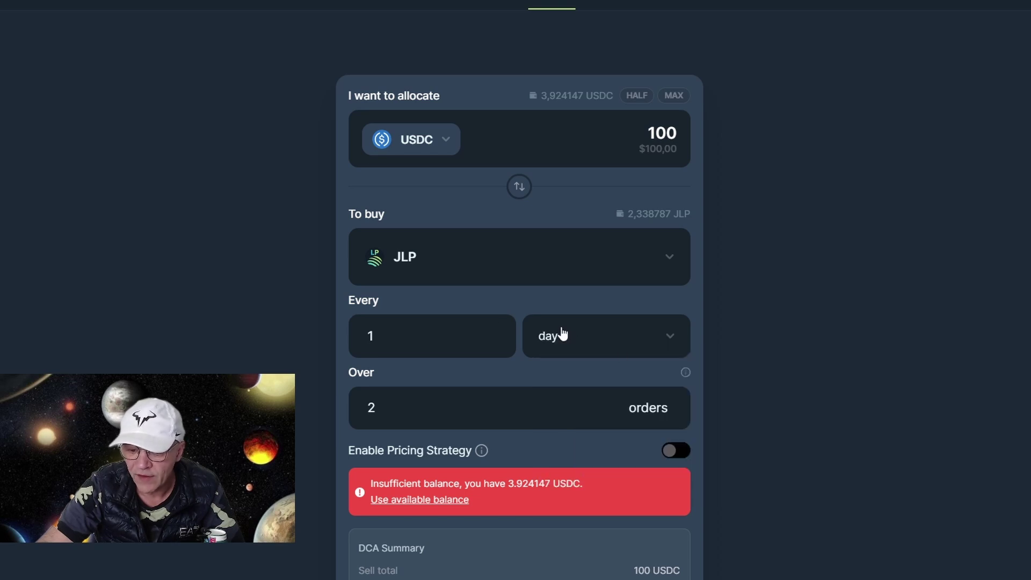
Spread the DCA purchase over 10 orders
scroll(589, 423, "down", 2)
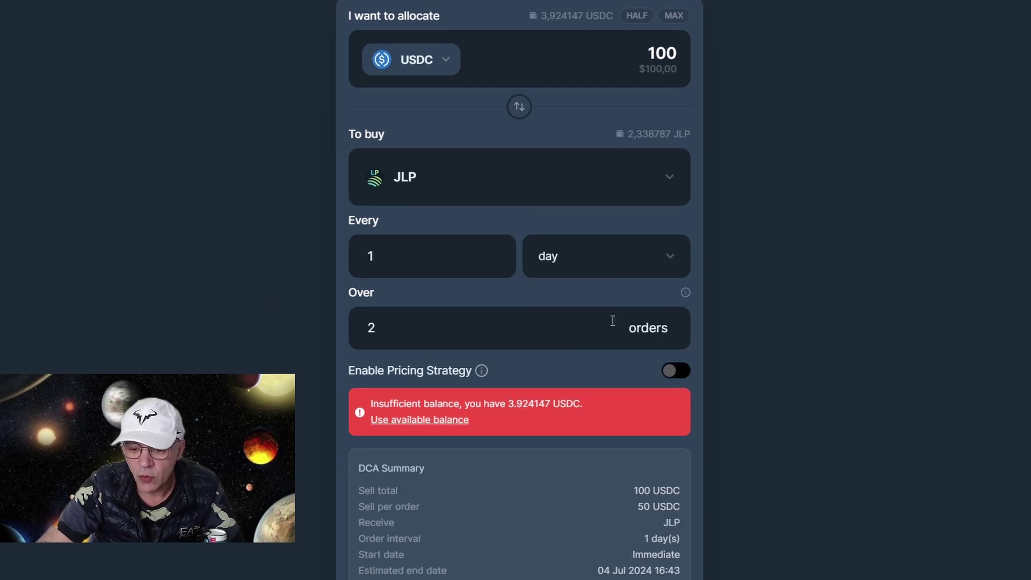
left_click(521, 332)
key("BackSpace")
type("4")
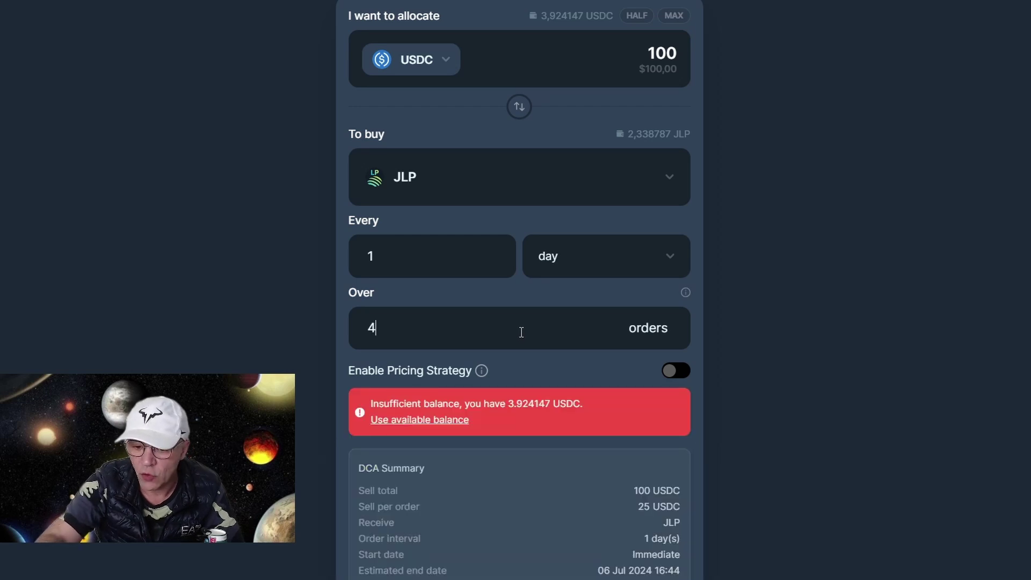
left_click_drag(398, 322, 368, 329)
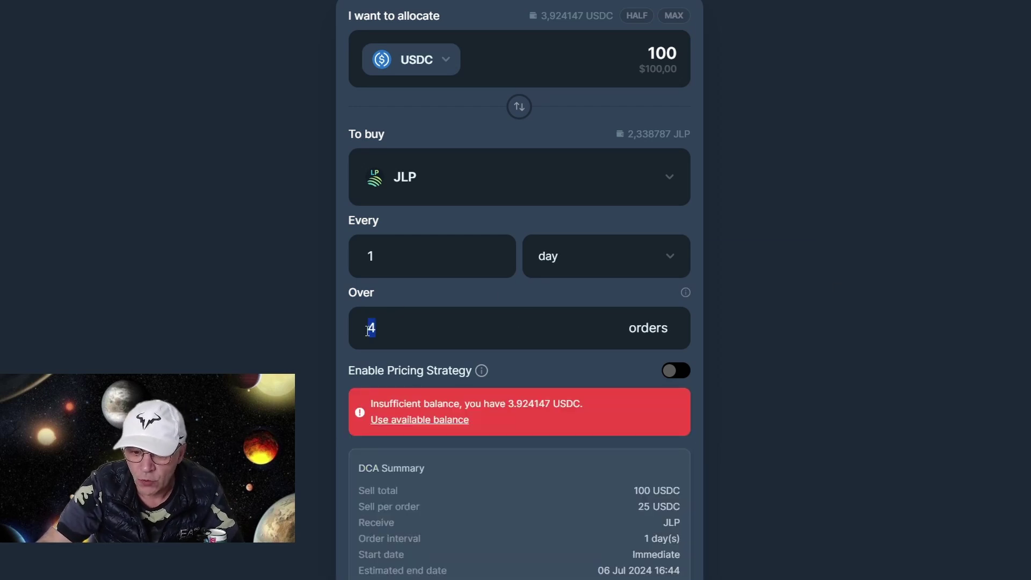
type("10")
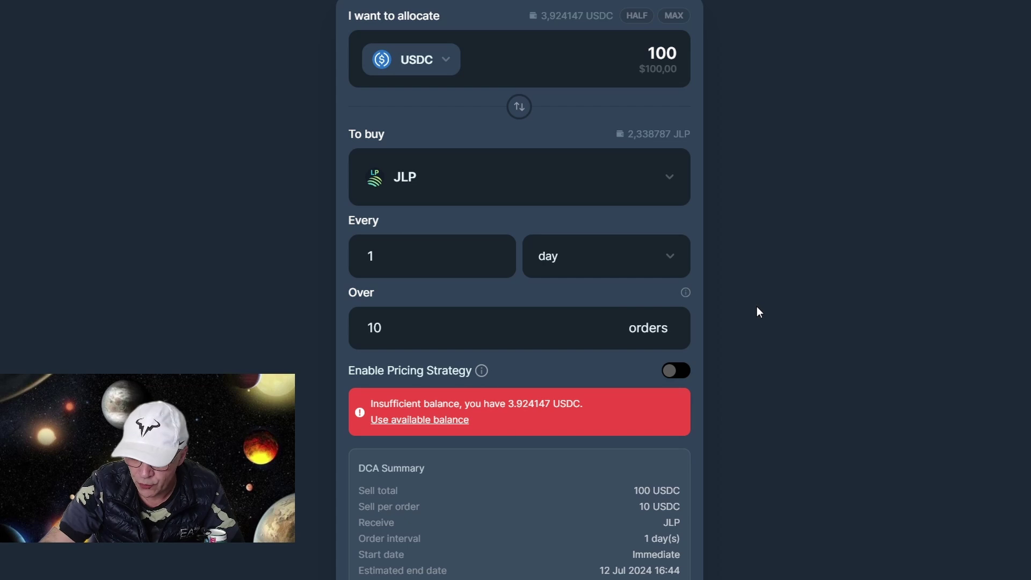
Review the DCA form and its summary, highlighting the allocated amount and the number of orders
scroll(334, 218, "up", 3)
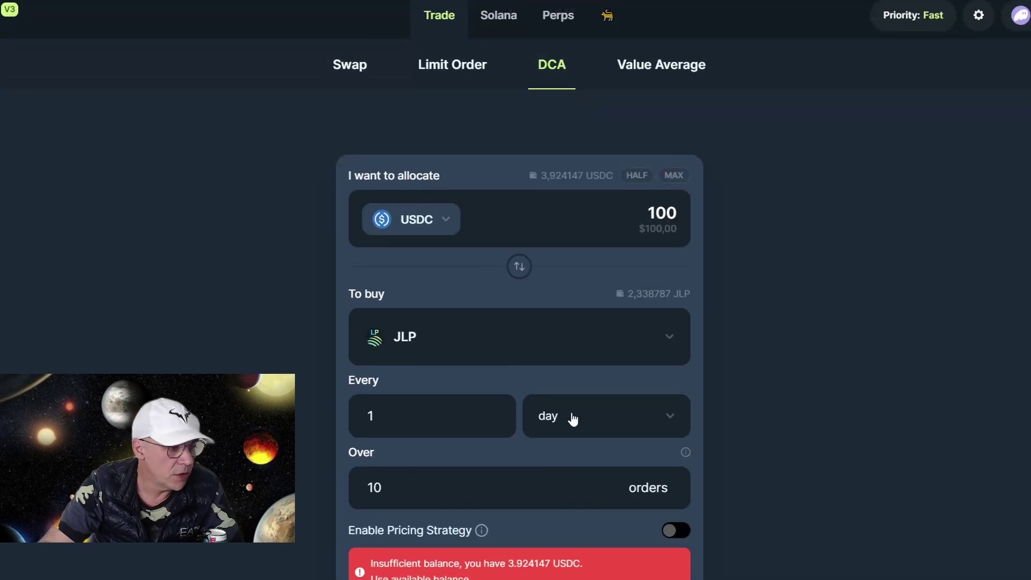
scroll(571, 417, "down", 1)
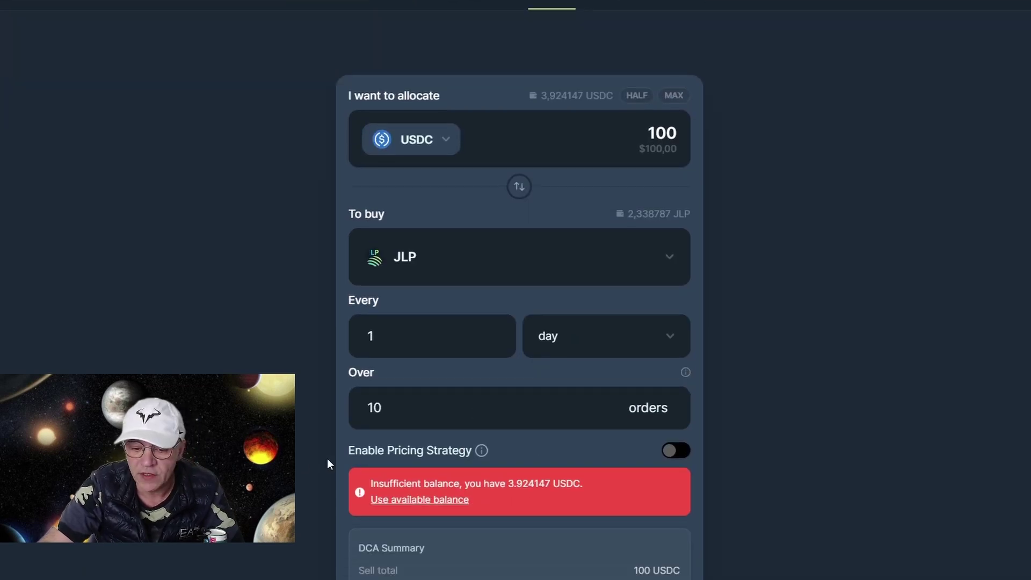
scroll(355, 463, "down", 4)
scroll(538, 515, "up", 5)
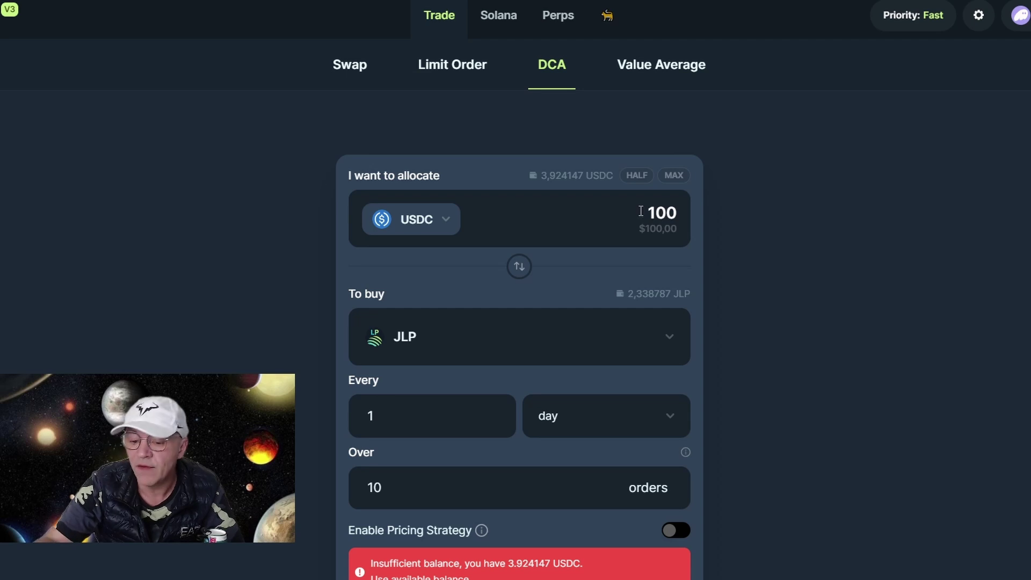
left_click_drag(641, 211, 680, 214)
left_click_drag(366, 486, 388, 487)
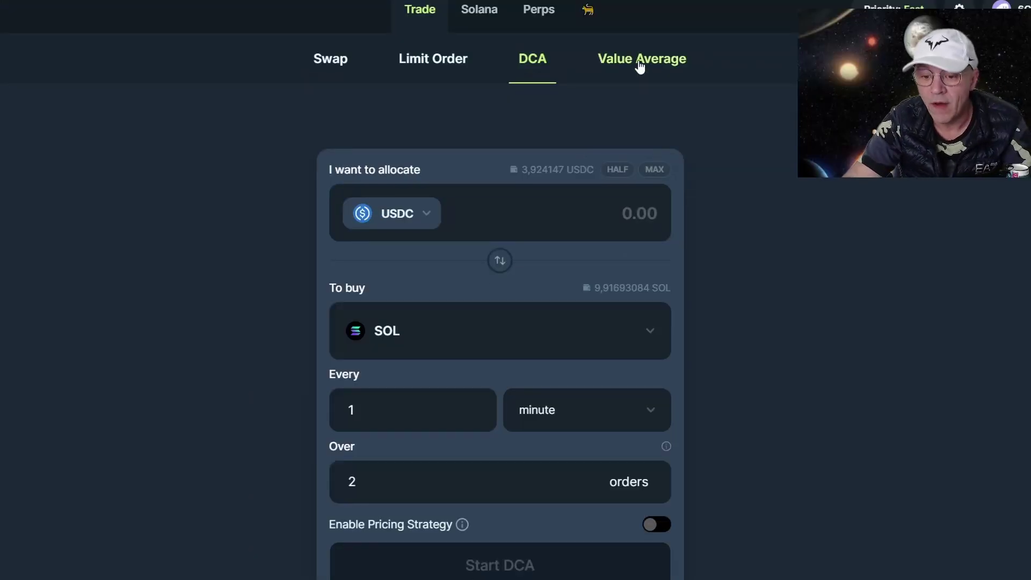
Open the Value Average form for SOL and raise its max budget to 1,000 USDC
left_click(641, 66)
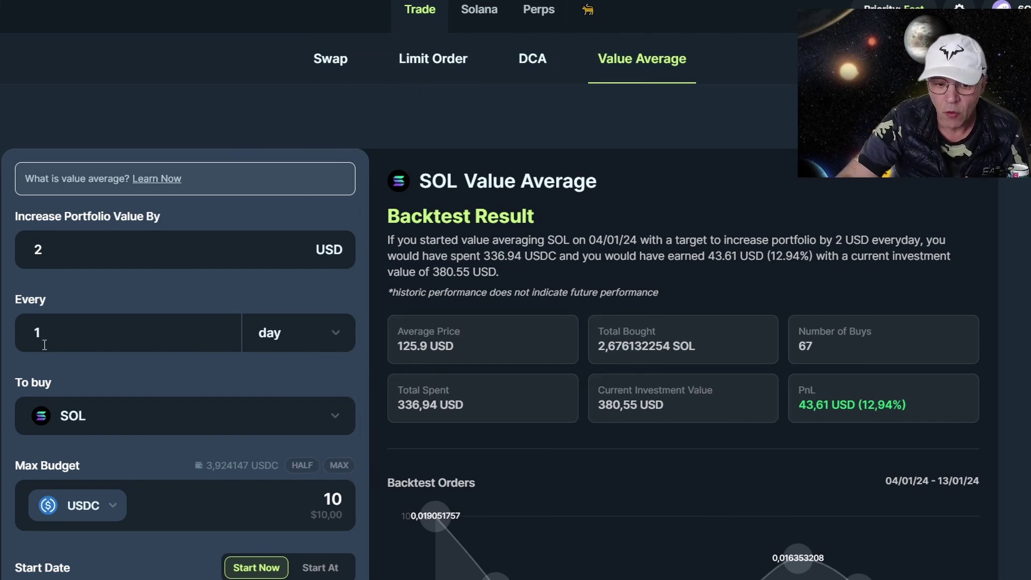
scroll(94, 441, "down", 2)
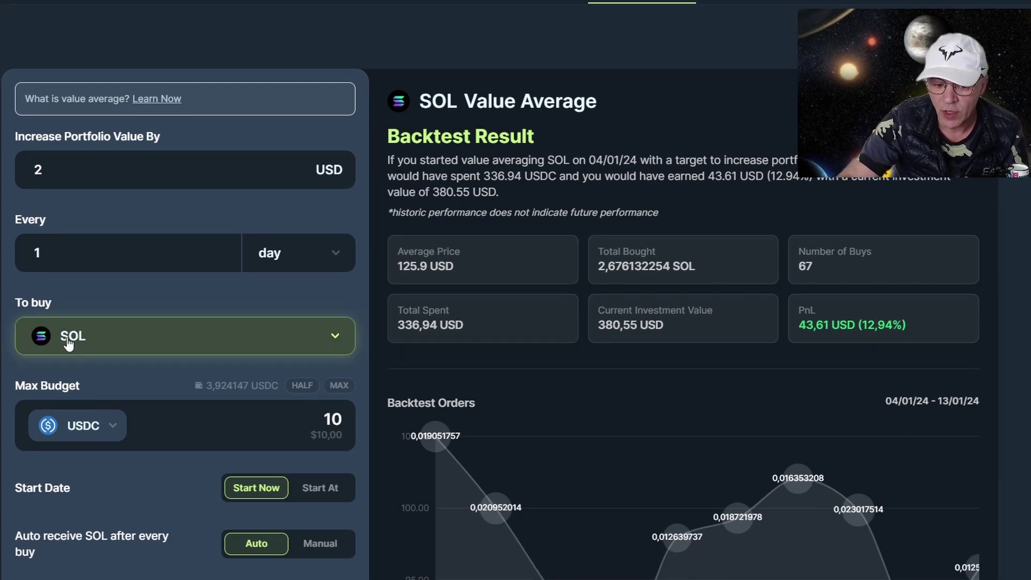
left_click(345, 422)
type("000")
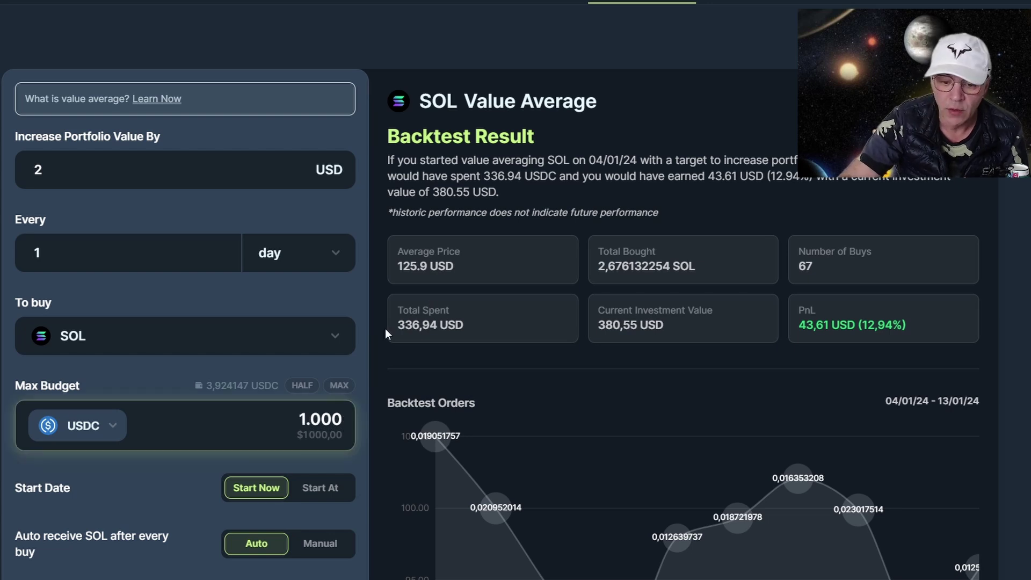
left_click(375, 445)
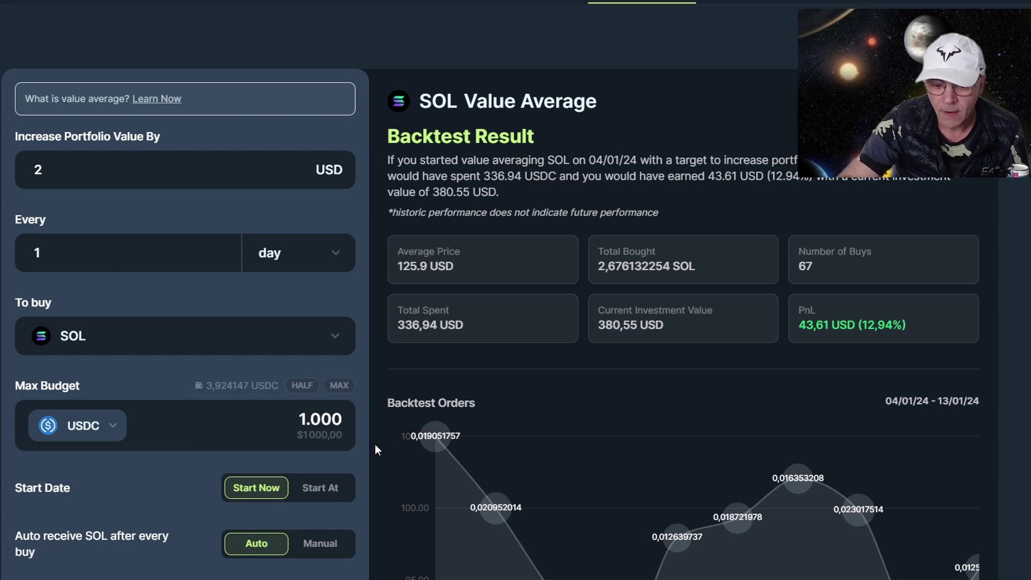
Examine the remaining Value Average options and the Backtest Orders chart for SOL
scroll(376, 376, "up", 1)
scroll(414, 412, "down", 4)
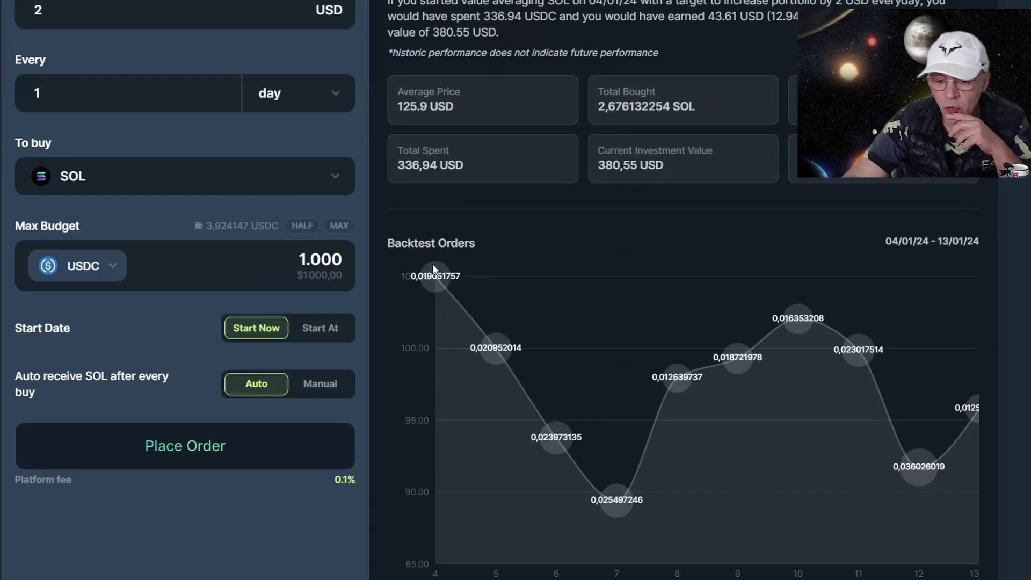
scroll(591, 302, "up", 3)
scroll(653, 361, "down", 5)
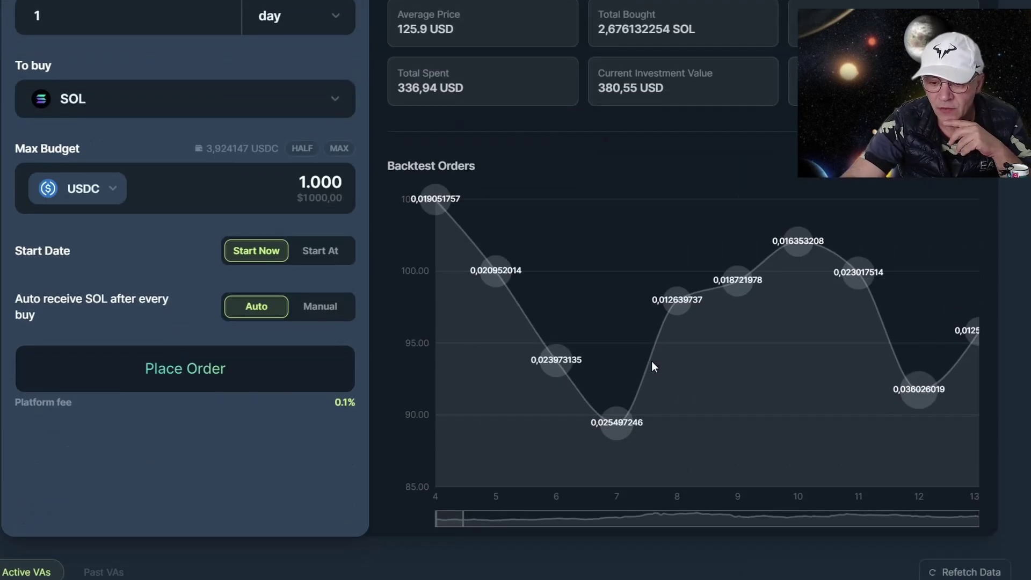
scroll(152, 386, "up", 1)
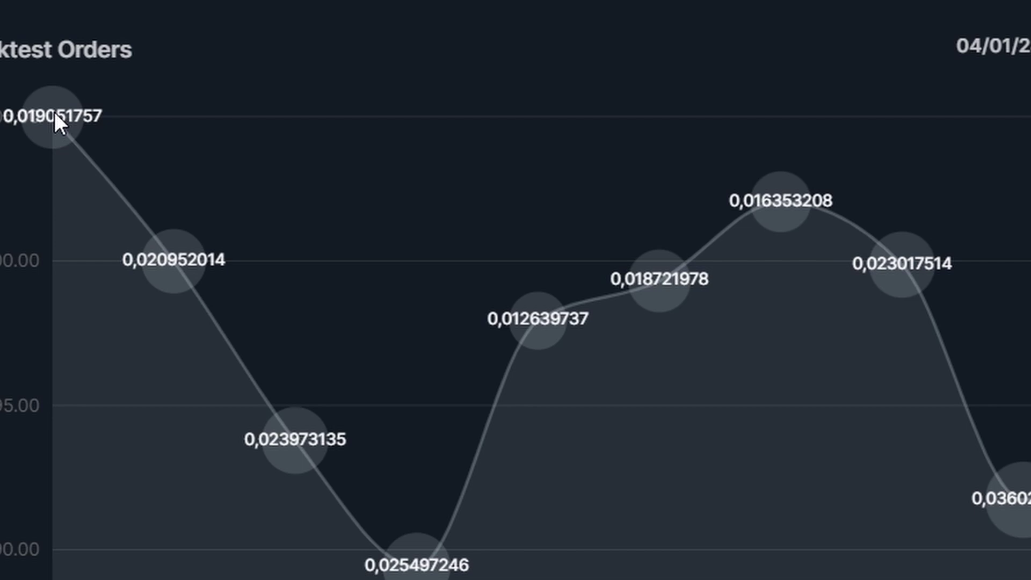
mouse_move(55, 127)
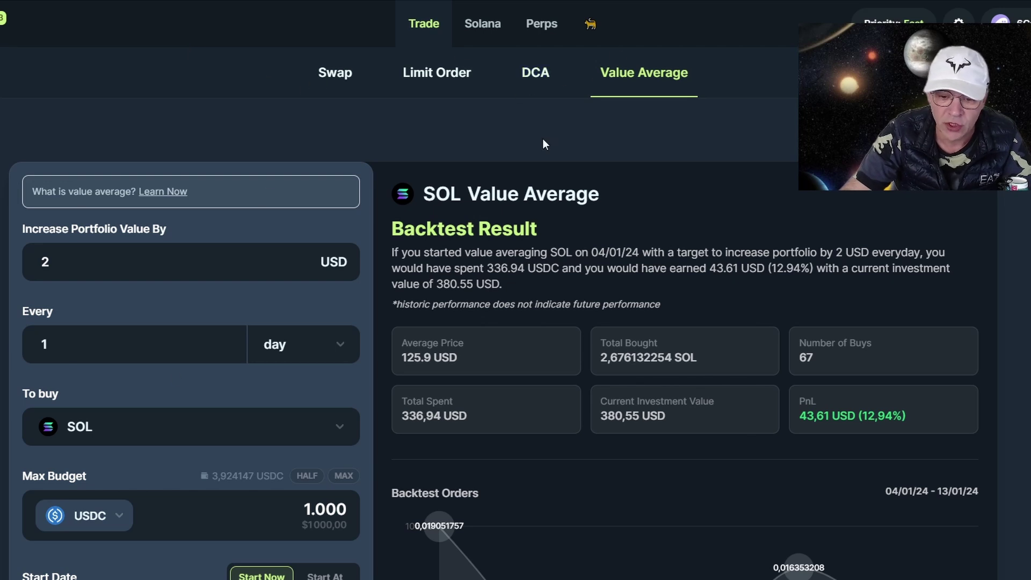
Review the four trading modes in turn: Swap, Limit Order, DCA and Value Average
left_click(340, 83)
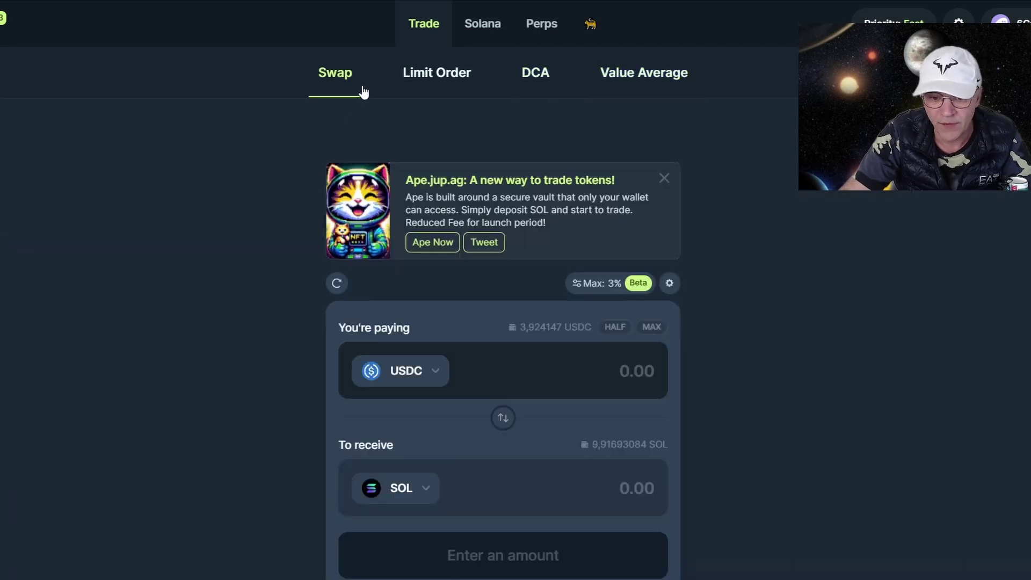
left_click(423, 81)
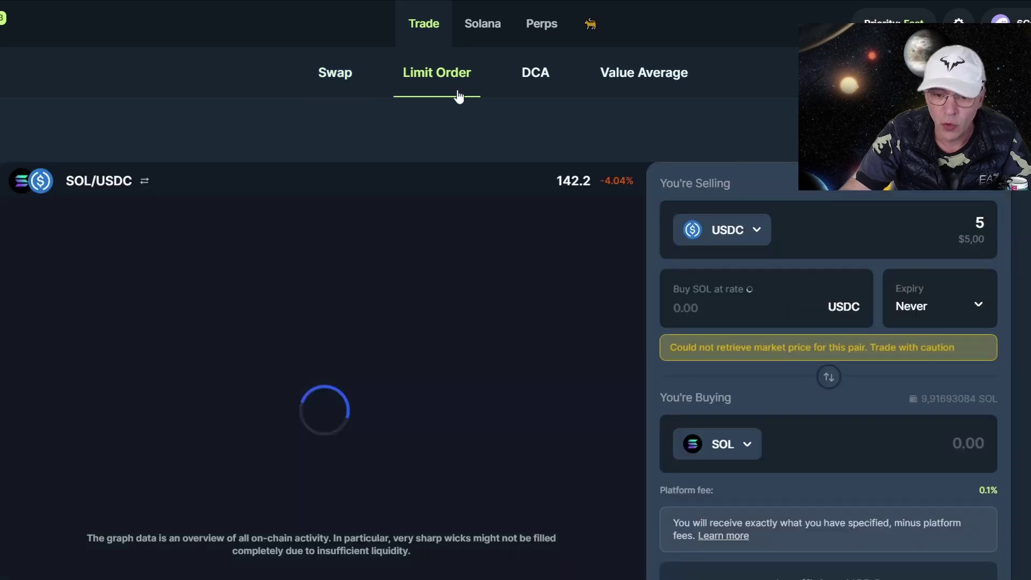
left_click(536, 82)
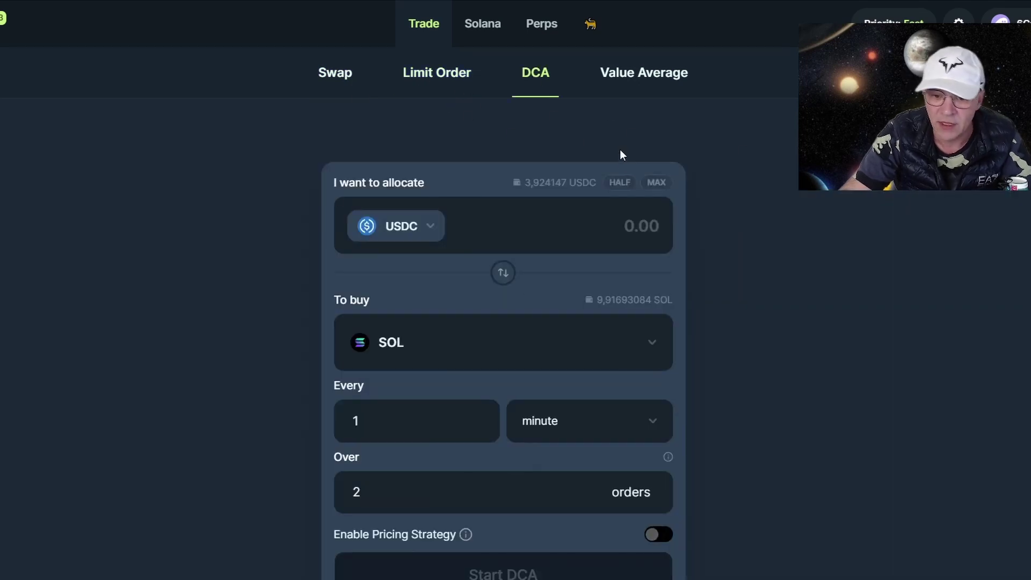
left_click(649, 78)
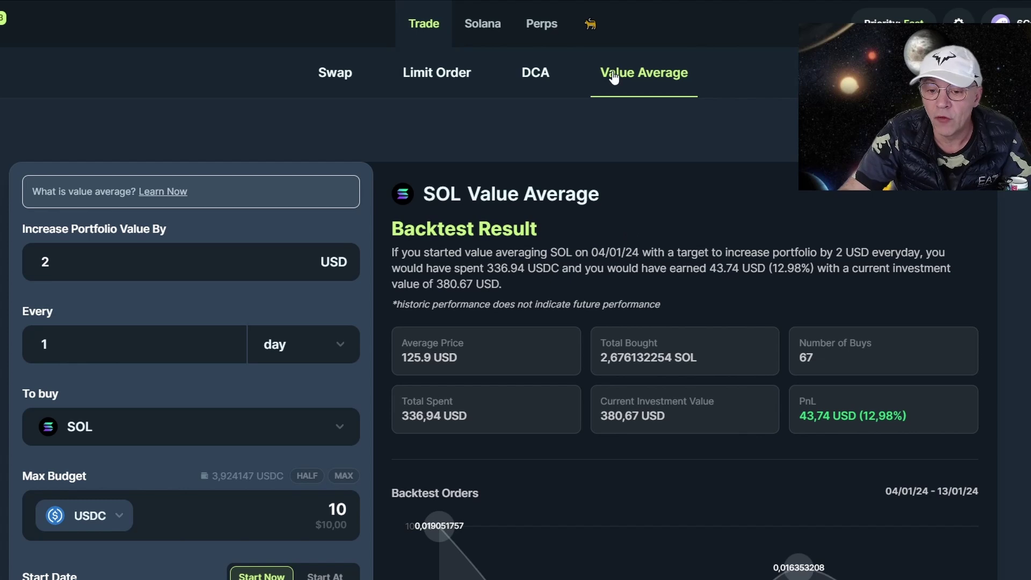
View Jupiter's bridge rate comparison for Solana, and look through the cryptocurrencies that can be bought through Onramp
left_click(483, 23)
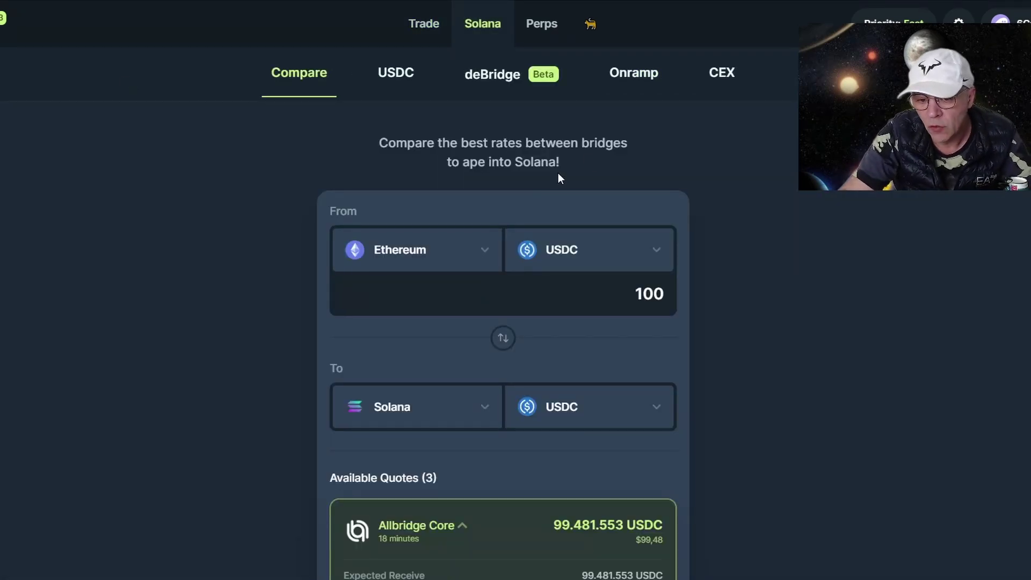
left_click_drag(441, 143, 620, 171)
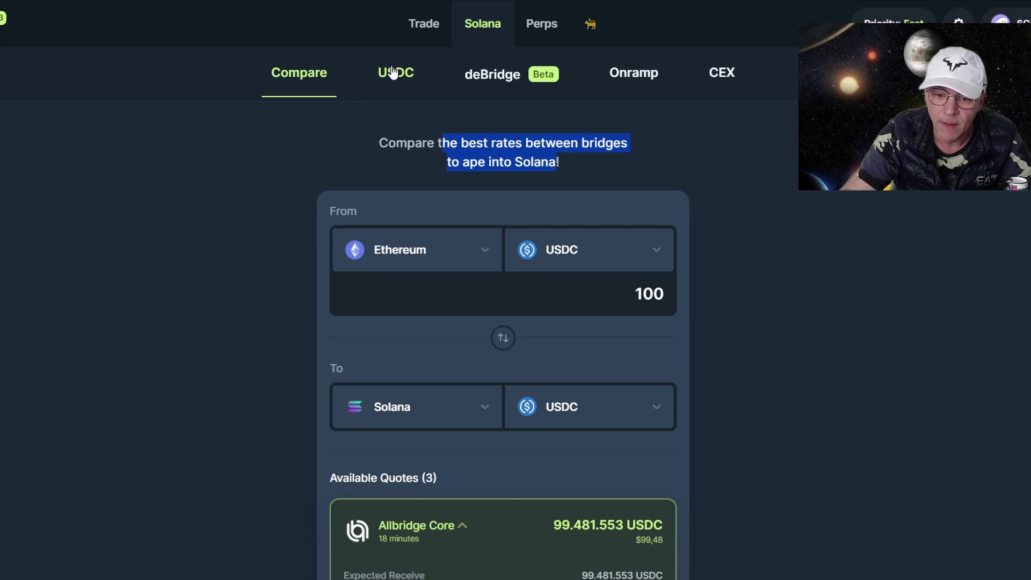
left_click(633, 73)
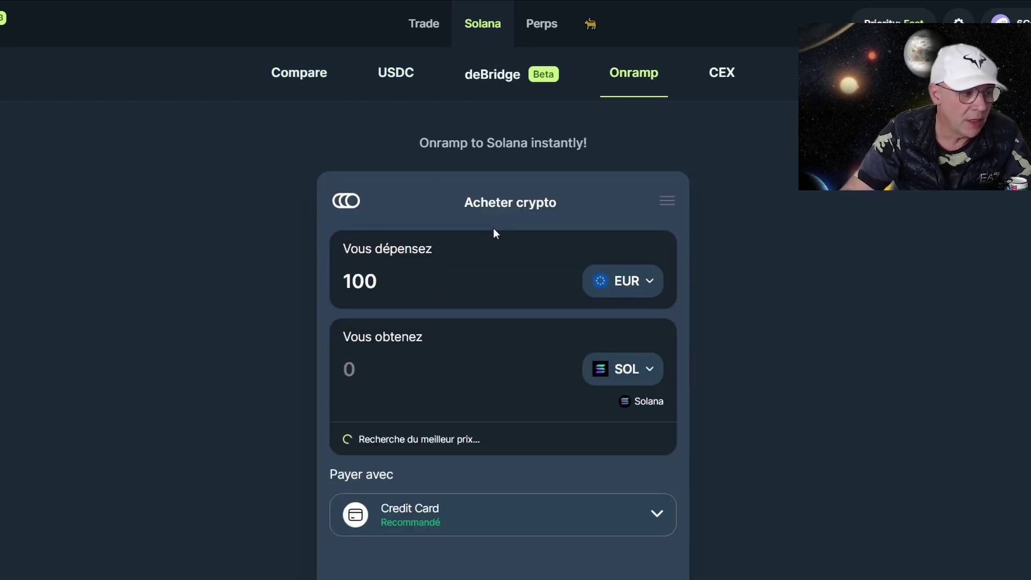
left_click(650, 380)
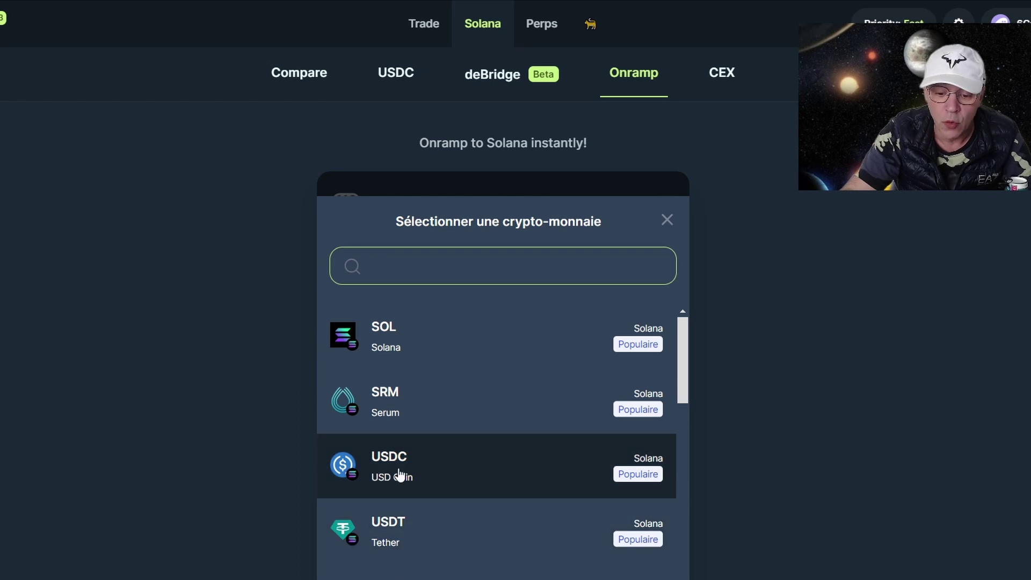
scroll(458, 546, "down", 3)
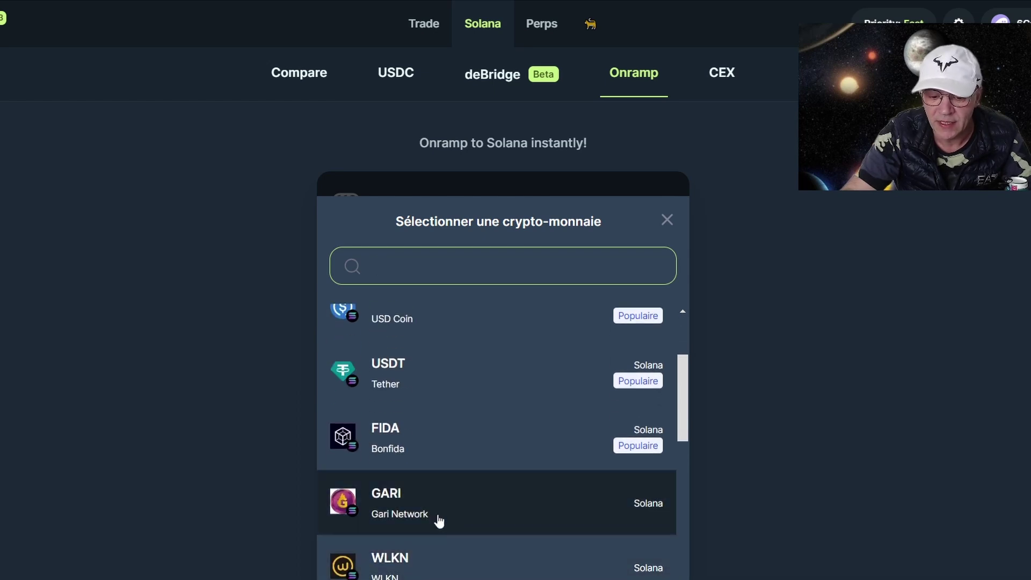
Look through the remaining cryptocurrencies offered by Onramp, and browse the fiat currencies available for payment
scroll(430, 546, "down", 6)
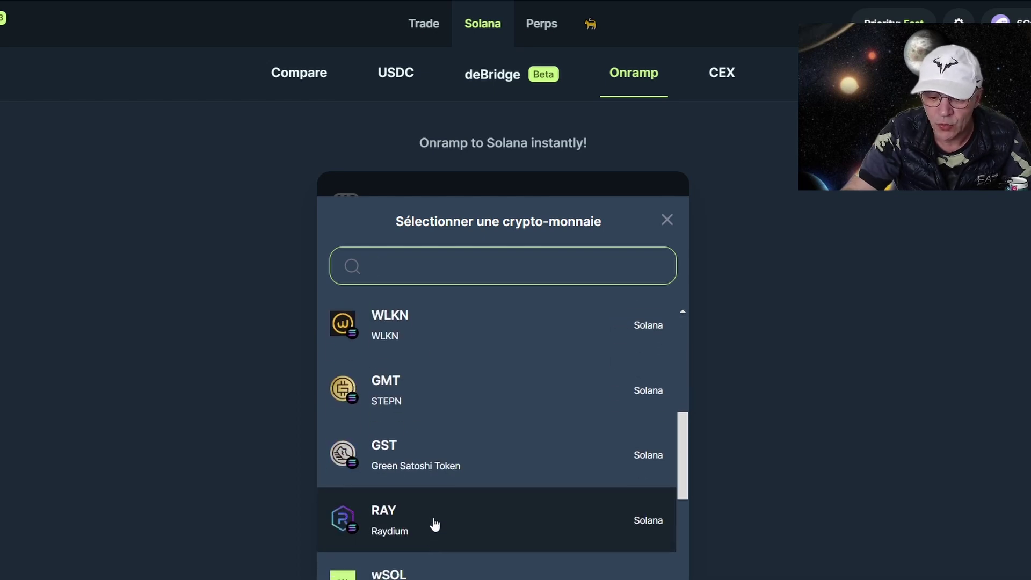
left_click(796, 411)
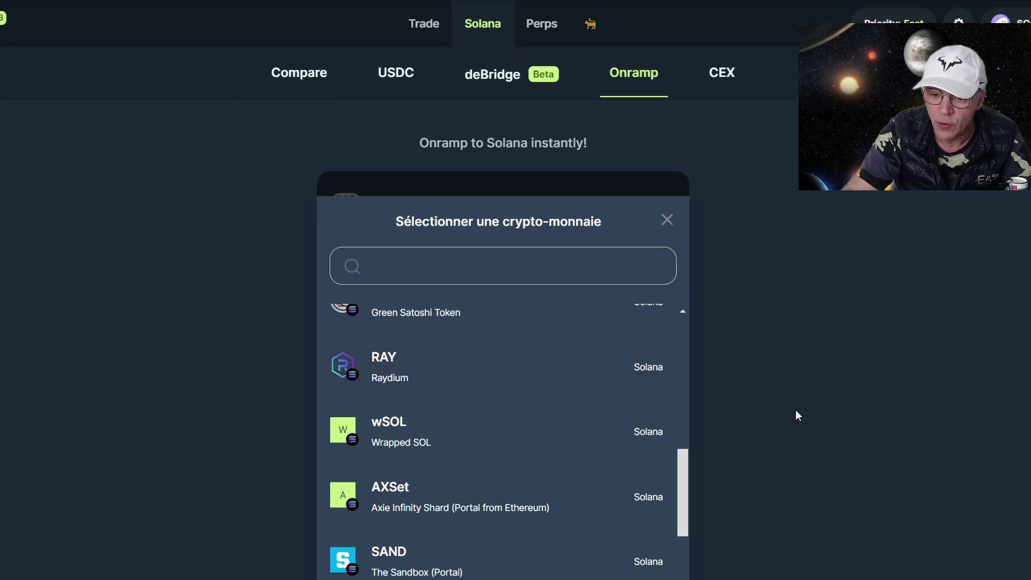
left_click(668, 220)
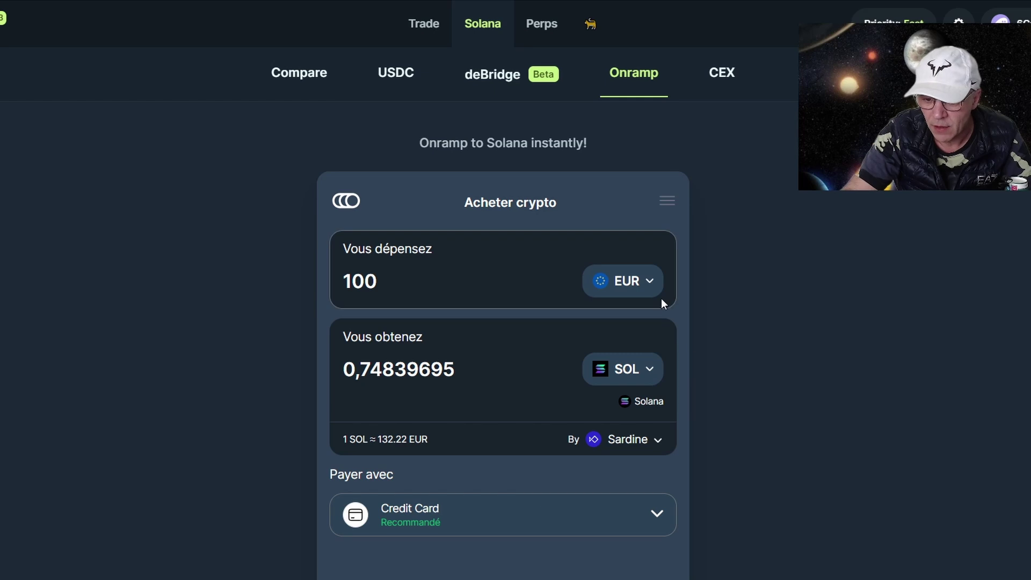
left_click(647, 286)
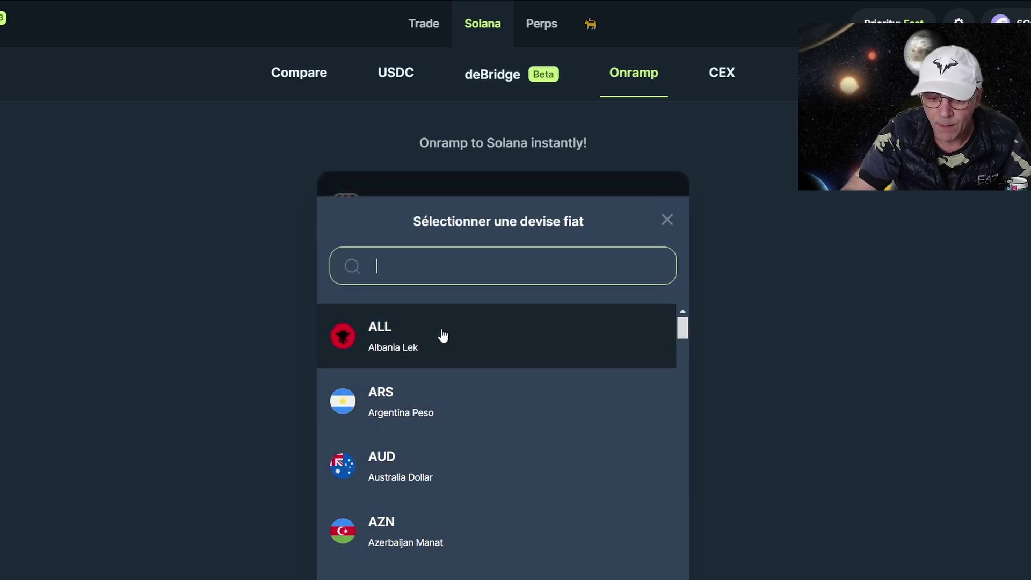
scroll(451, 388, "down", 1)
scroll(451, 391, "down", 7)
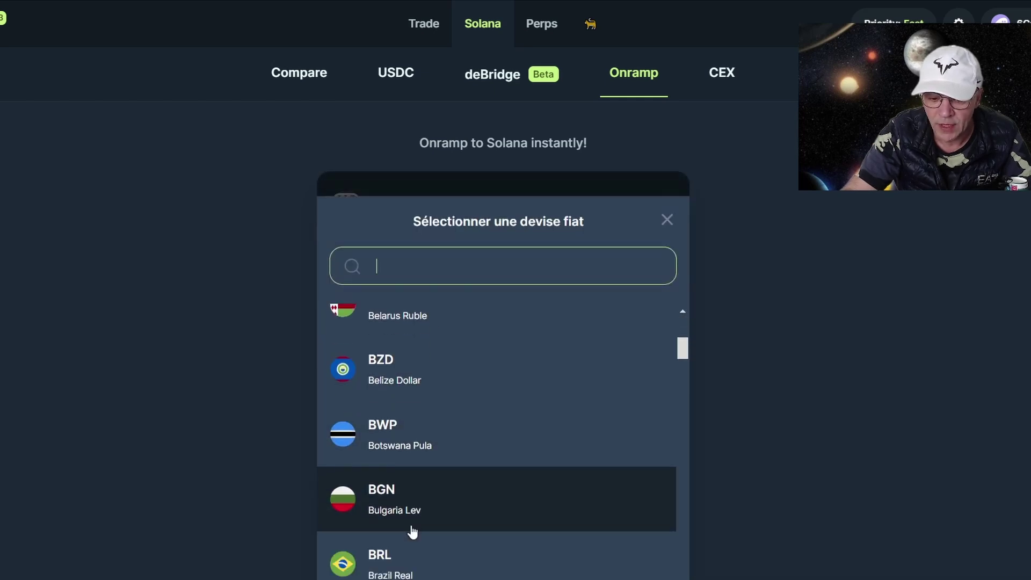
scroll(417, 574, "down", 1)
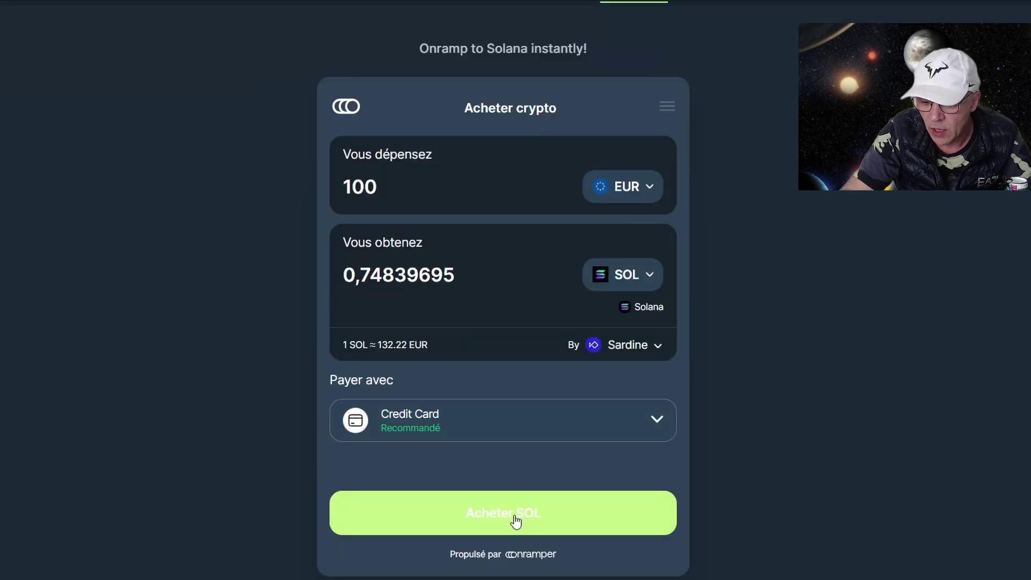
Open the Sardine quote for buying 100 EUR of SOL by credit card, examine the amount received, and leave the payment unfinished
left_click(517, 520)
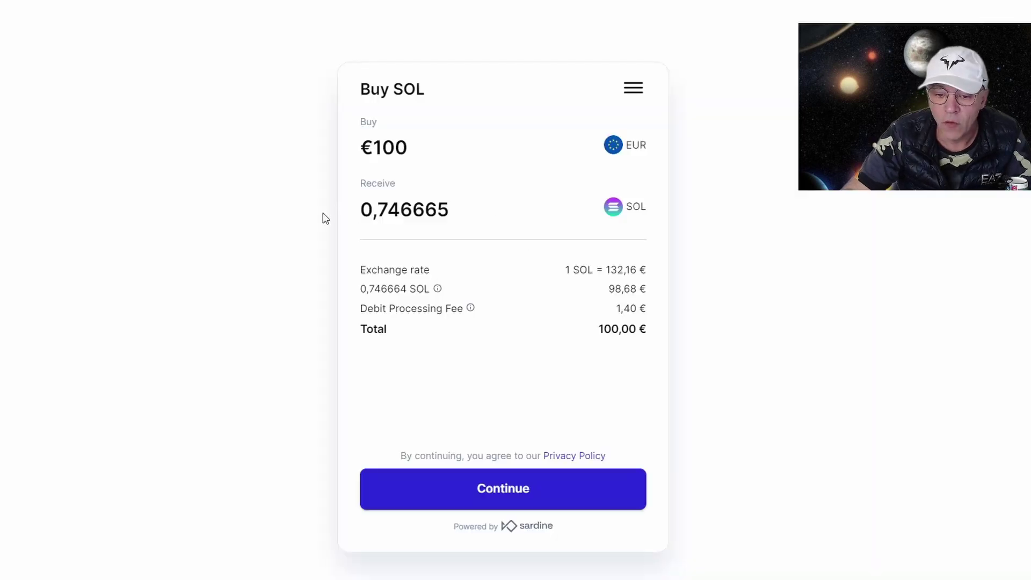
left_click_drag(373, 210, 450, 211)
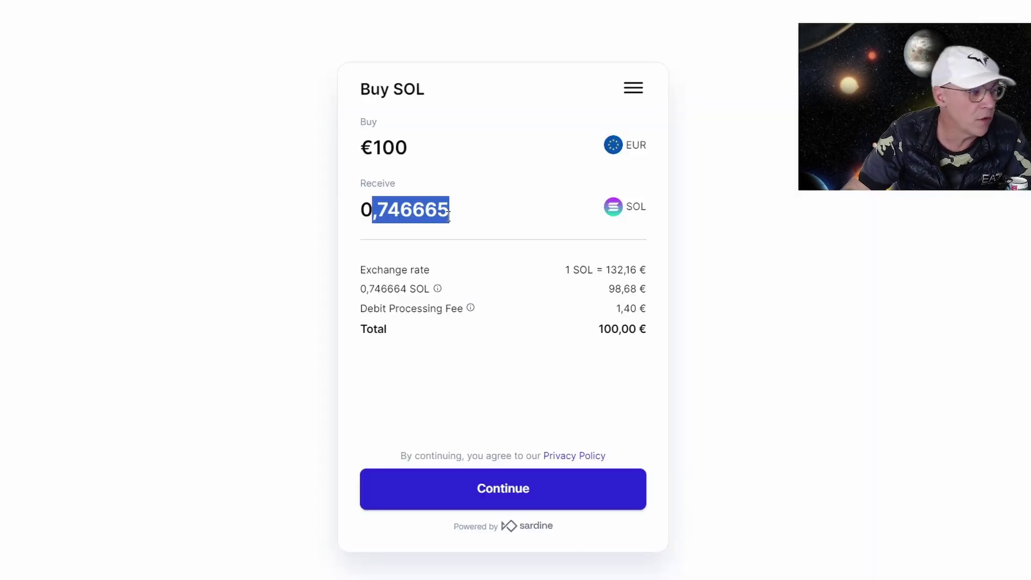
left_click(789, 423)
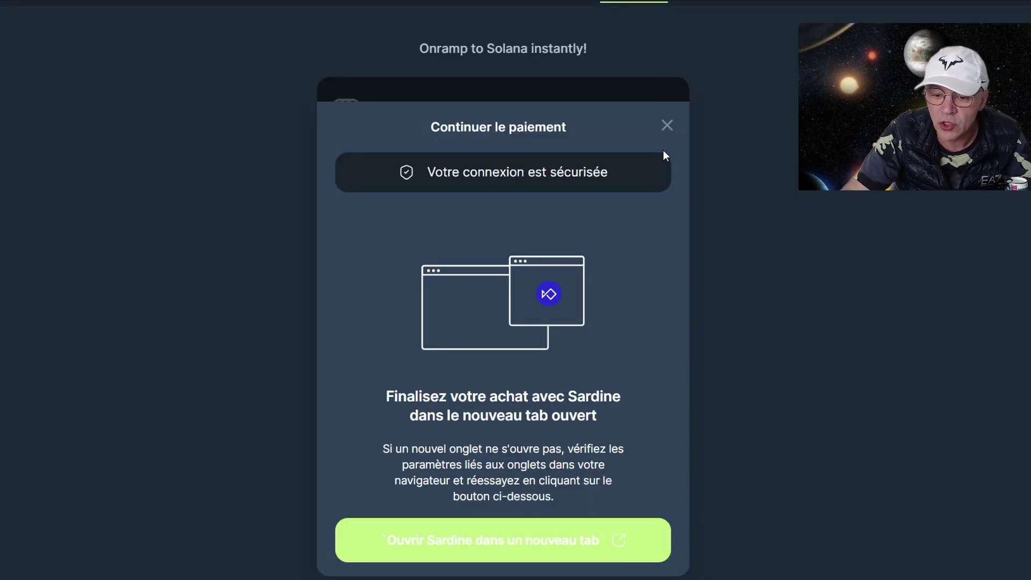
left_click(667, 125)
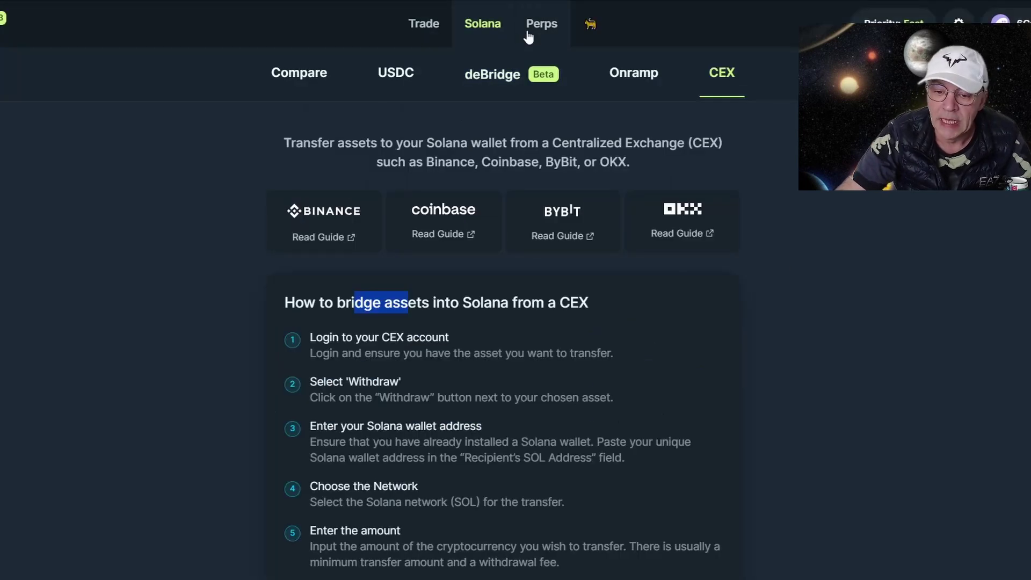
Open Jupiter's Perpetual Trading, accept its terms and conditions, and examine the recent SOL price chart
left_click(534, 34)
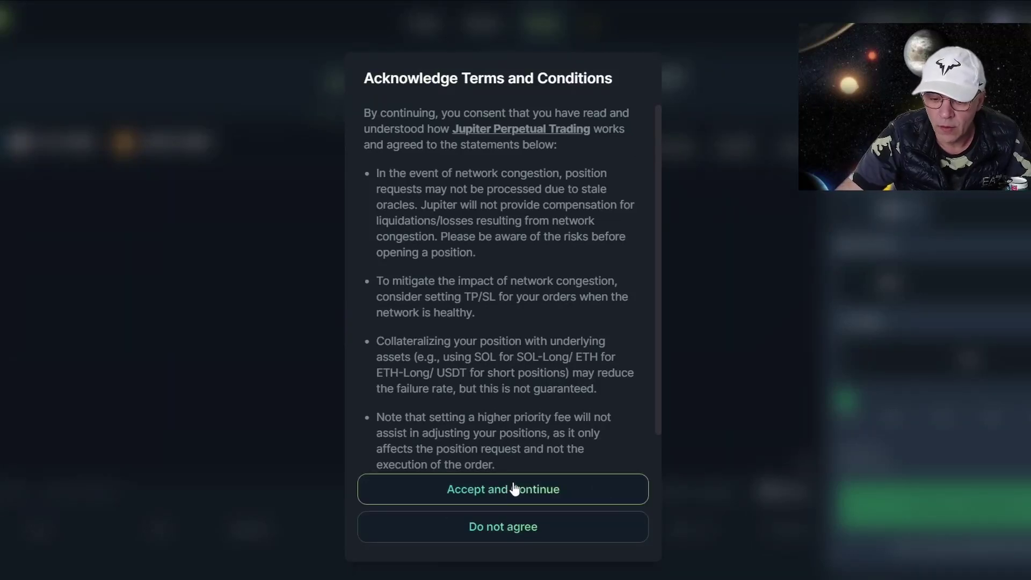
left_click(483, 489)
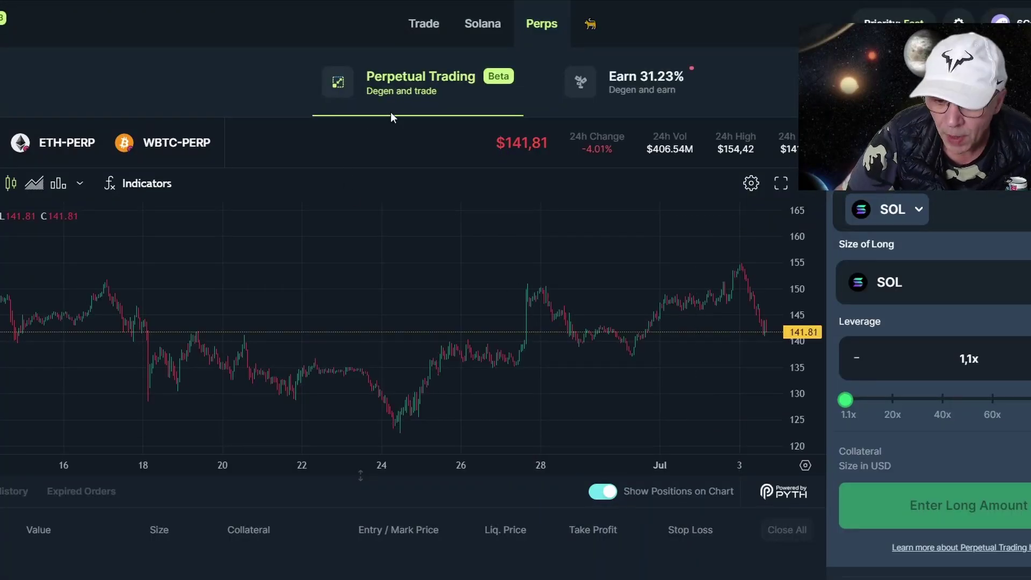
scroll(472, 417, "up", 2)
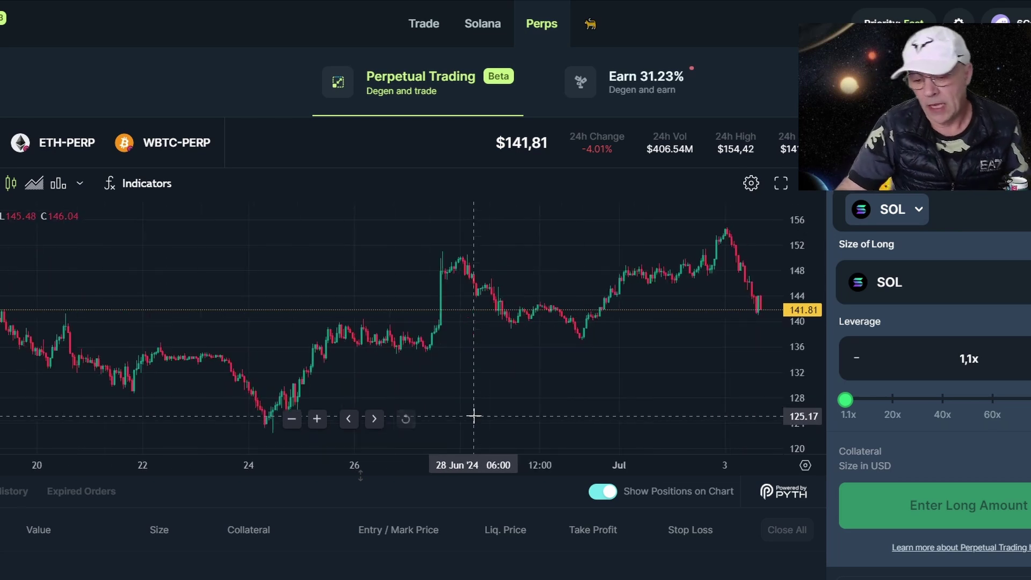
left_click_drag(561, 352, 355, 349)
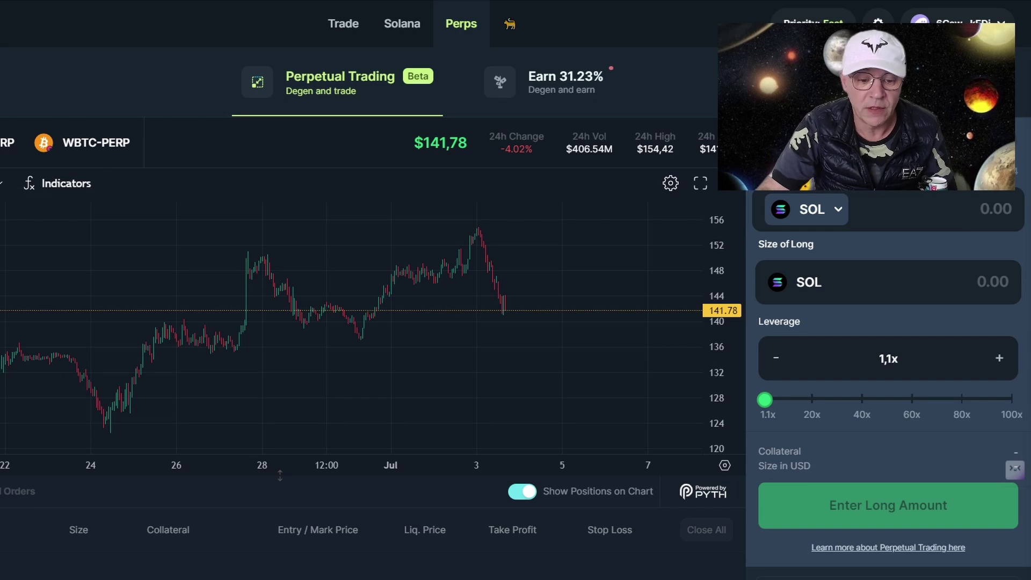
View the ETH perpetual market, and fill in a WBTC short paying 1 SOL at 10x leverage
left_click(8, 143)
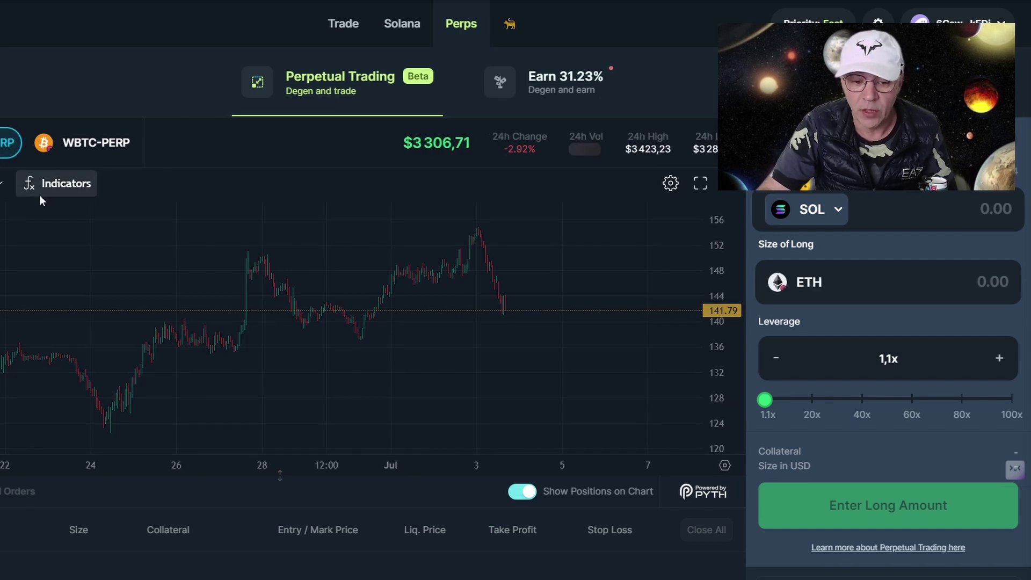
left_click(94, 149)
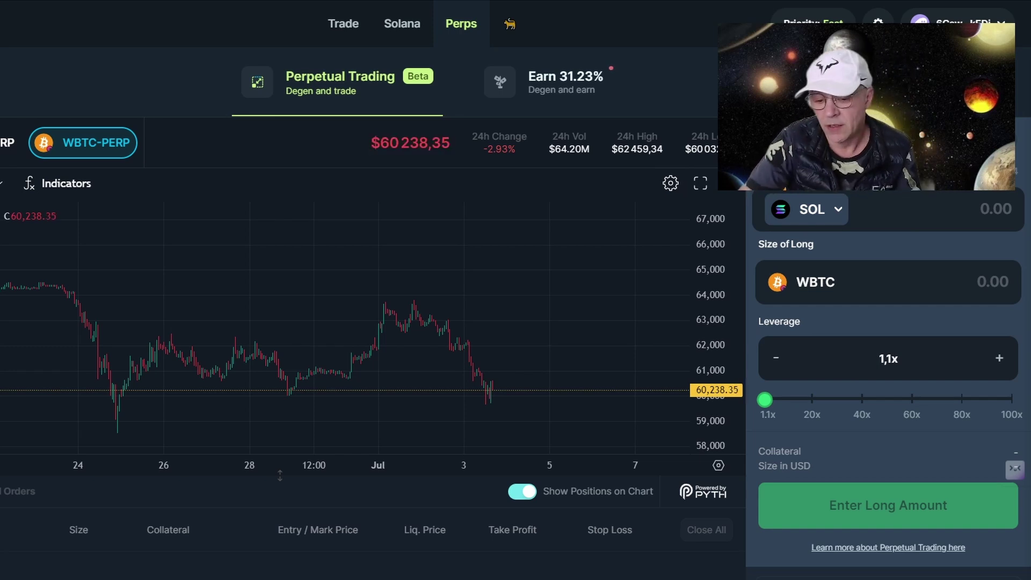
left_click(888, 141)
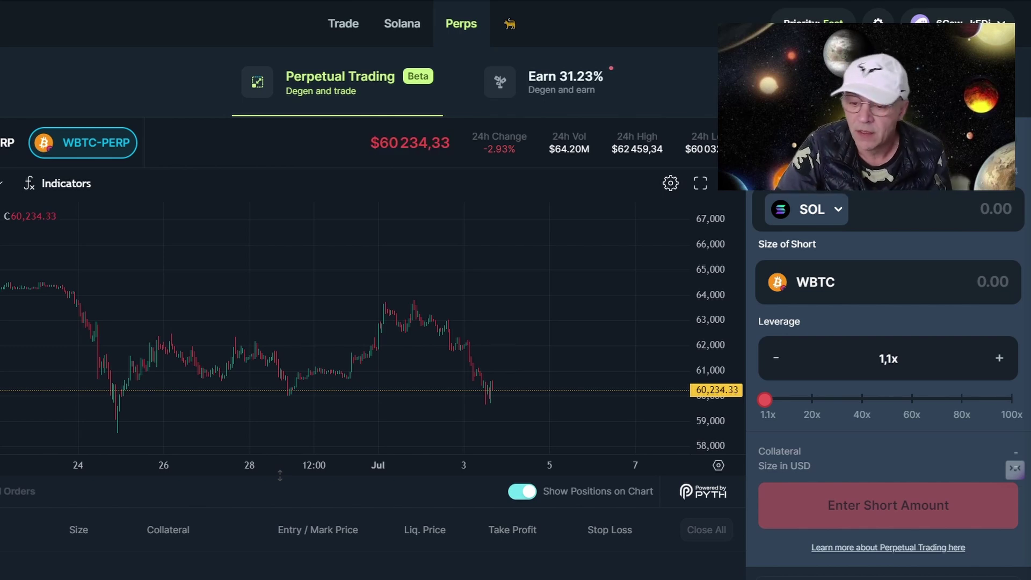
type("1")
mouse_move(765, 399)
left_mouse_down()
mouse_move(943, 400)
mouse_move(766, 398)
left_mouse_up()
left_click_drag(1012, 399, 793, 403)
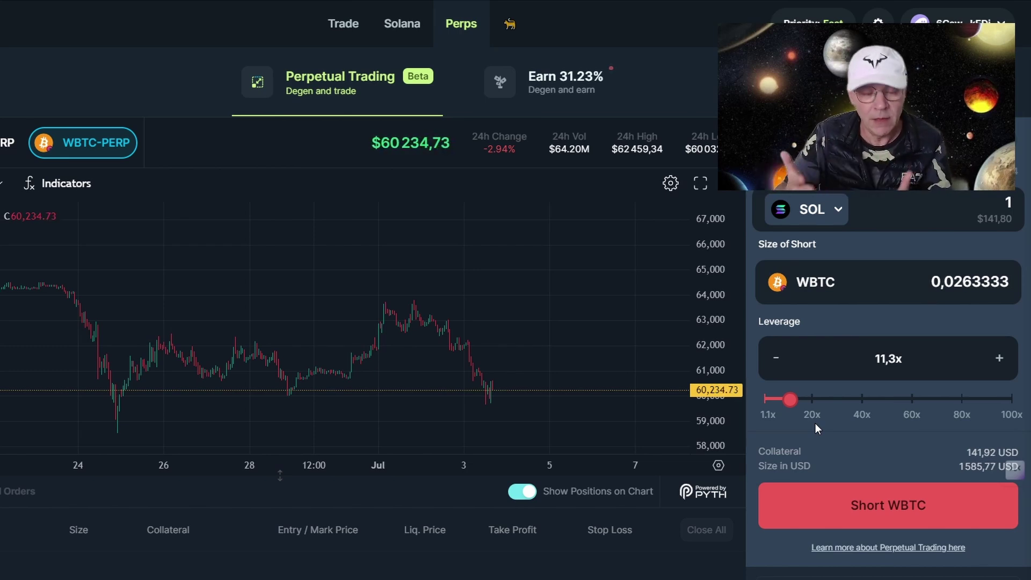
double_click(874, 359)
type("10x")
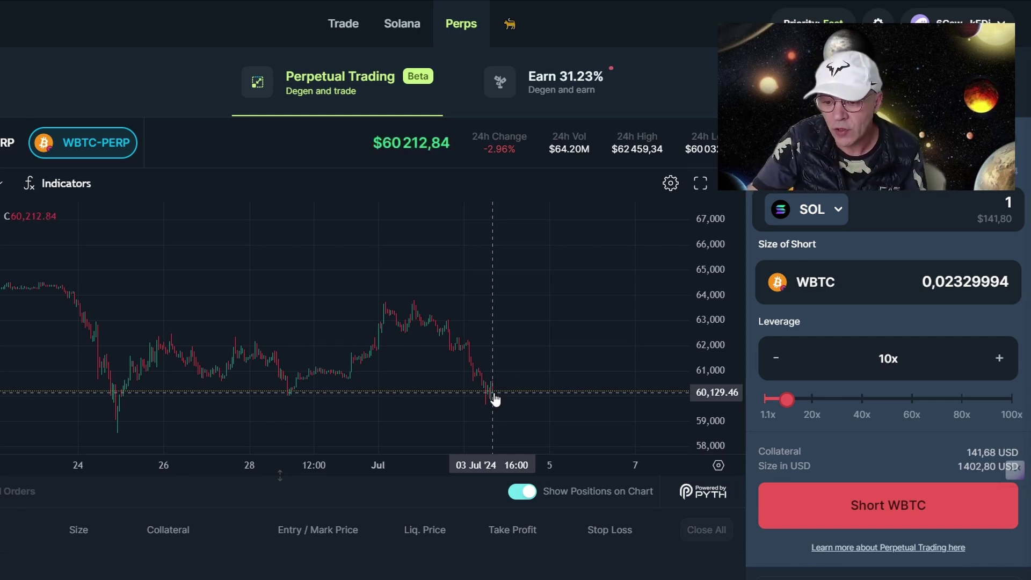
Switch the WBTC position to long and reduce its leverage to 1.1x after trying 1x
left_click(801, 141)
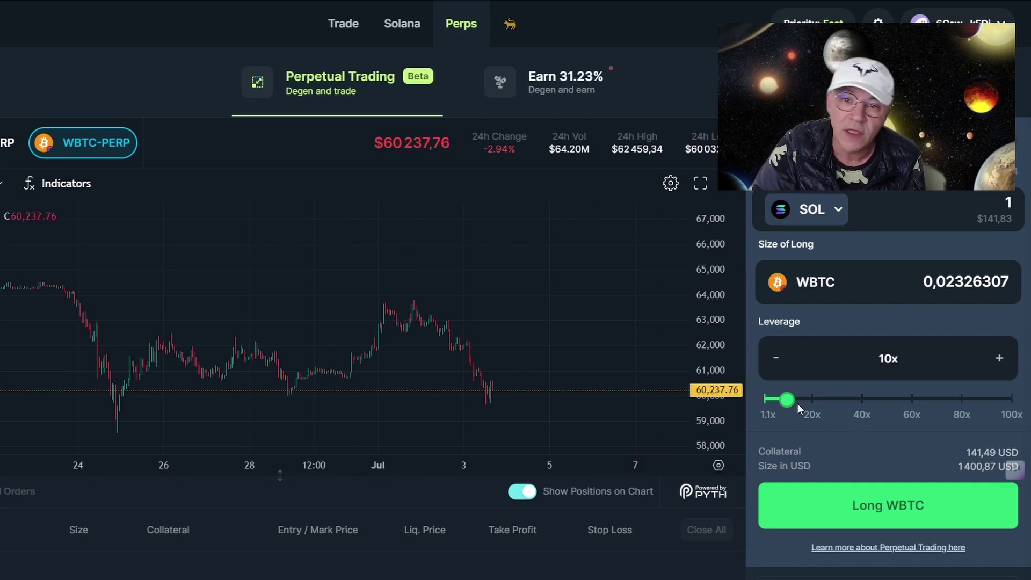
left_click_drag(787, 399, 758, 404)
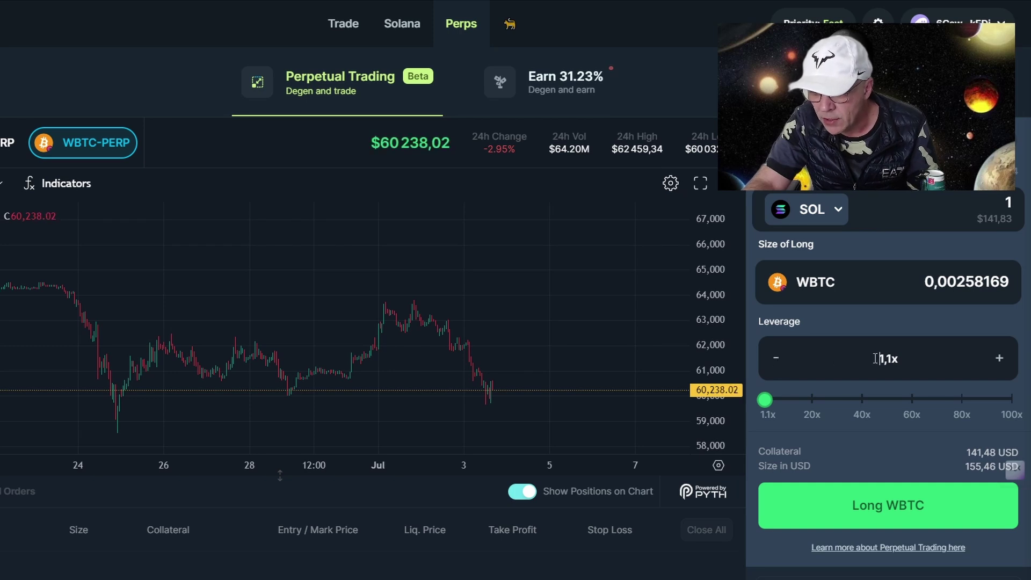
type("1")
left_click(904, 288)
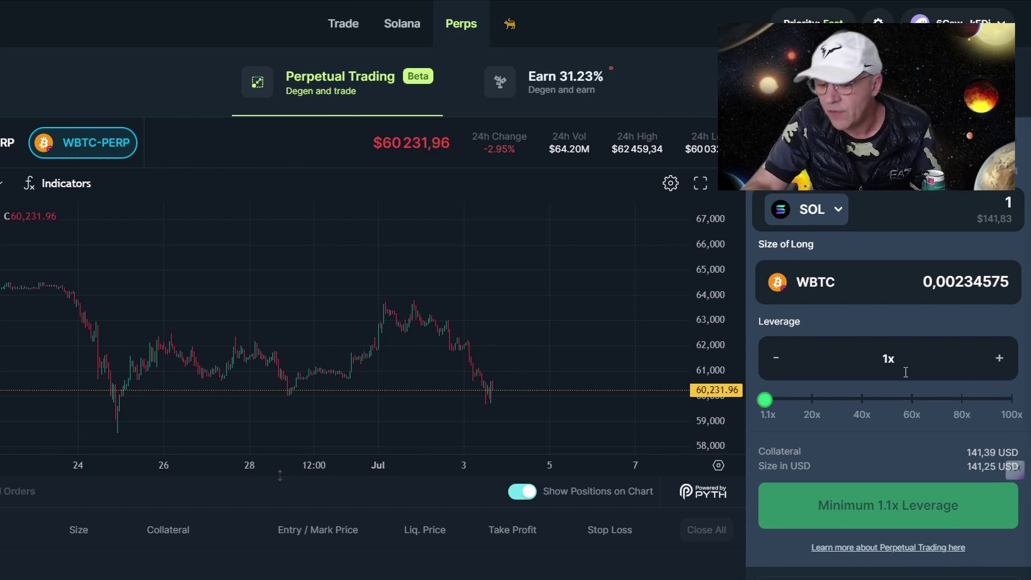
left_click(1007, 364)
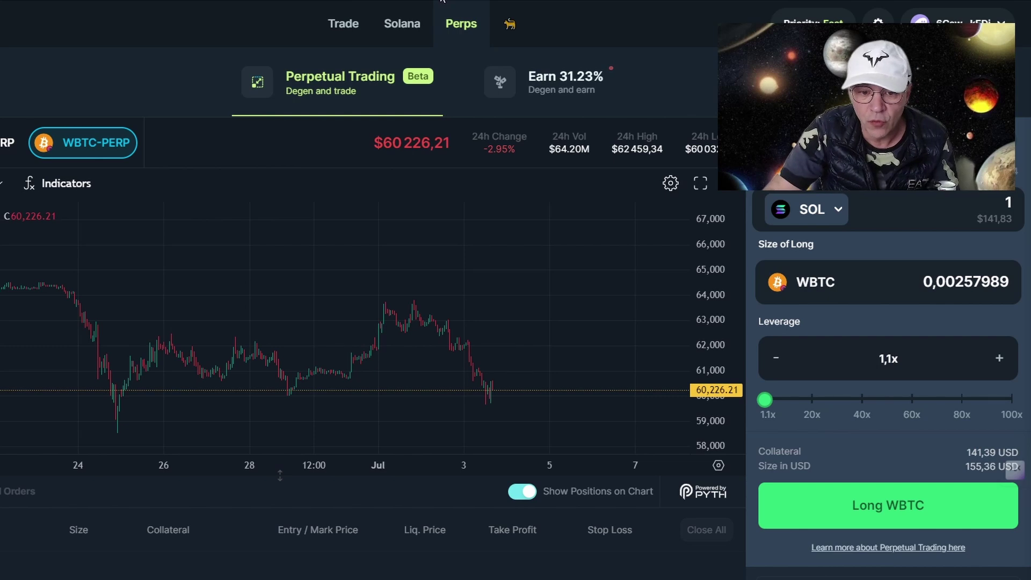
Switch to NX Finance and review the individual Airdrop points, borrow, supply and Xccelerator figures
key("ctrl+Tab")
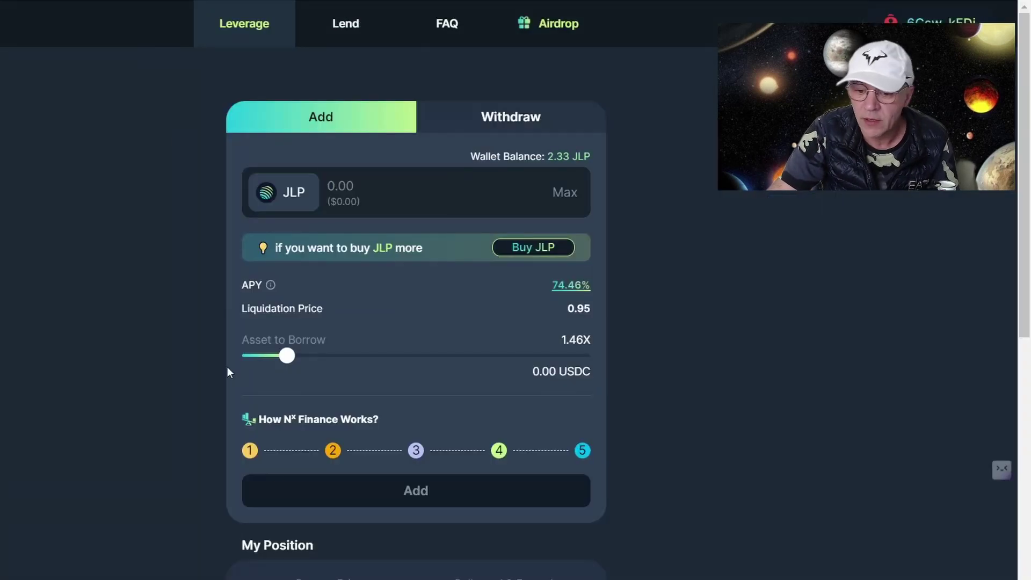
left_click(543, 22)
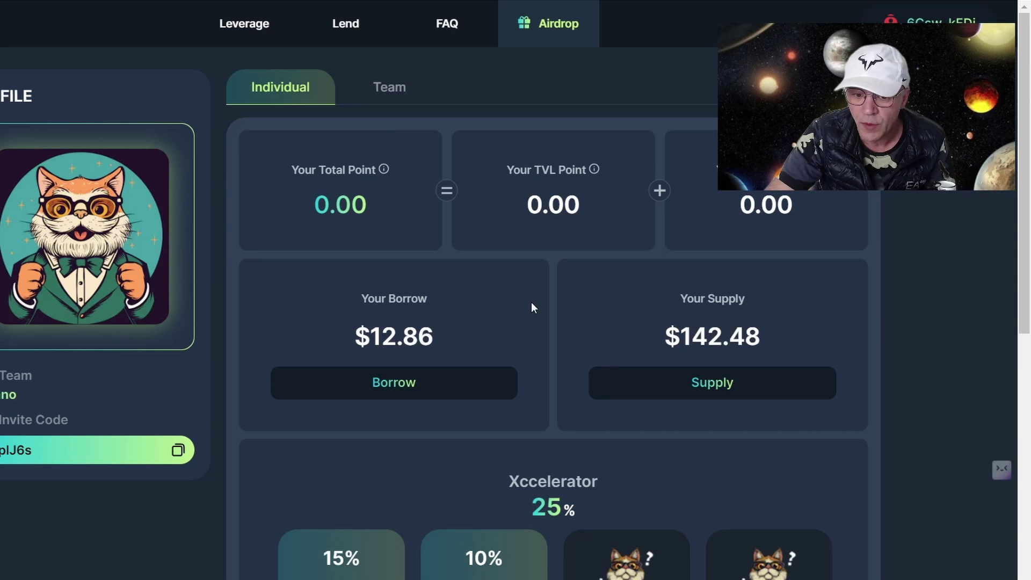
scroll(633, 403, "down", 4)
scroll(629, 400, "up", 4)
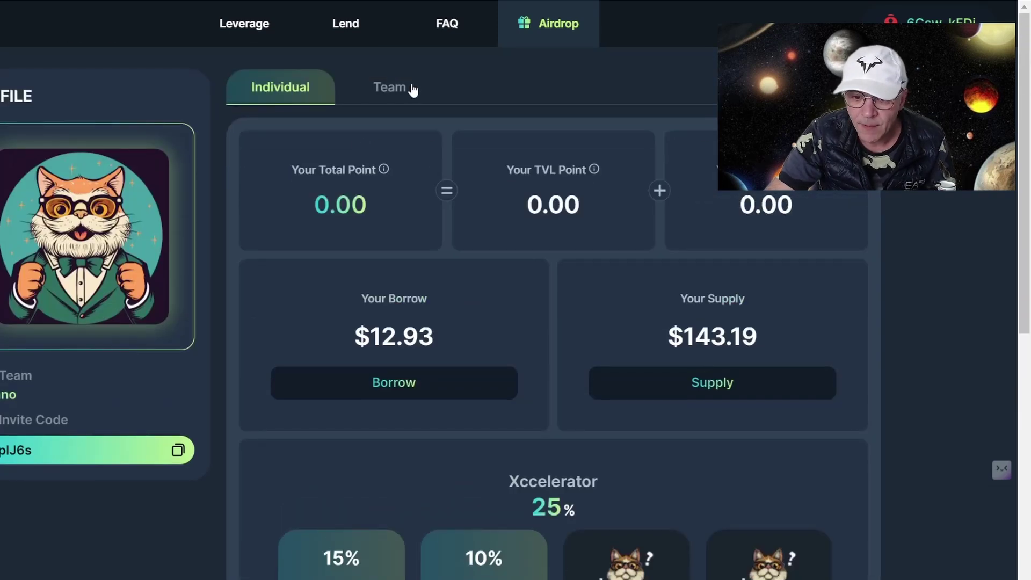
left_click_drag(321, 204, 385, 209)
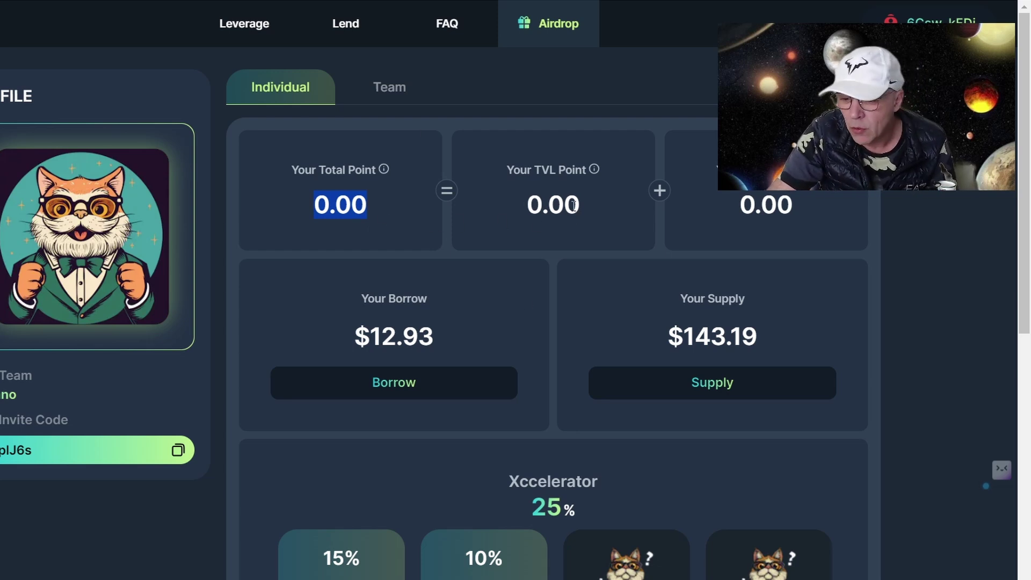
left_click(633, 224)
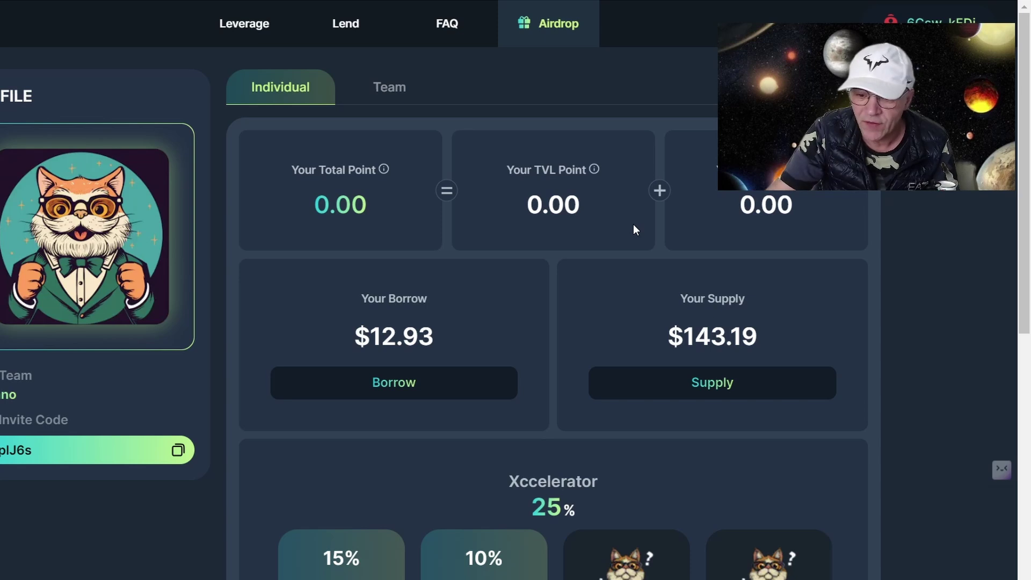
Review the team's Airdrop progress and the table of team boosts by total team deposits
left_click(389, 89)
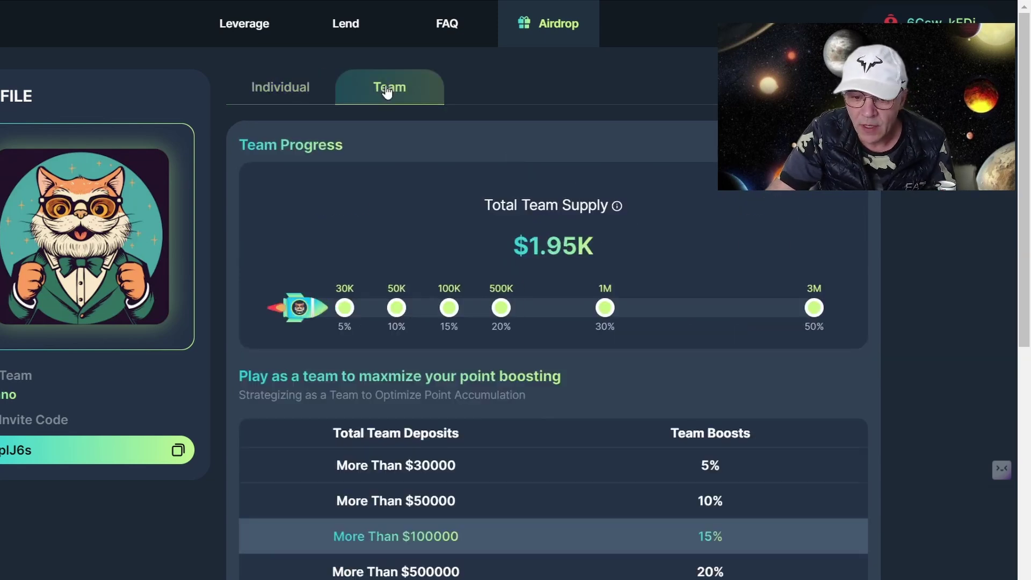
scroll(730, 526, "down", 2)
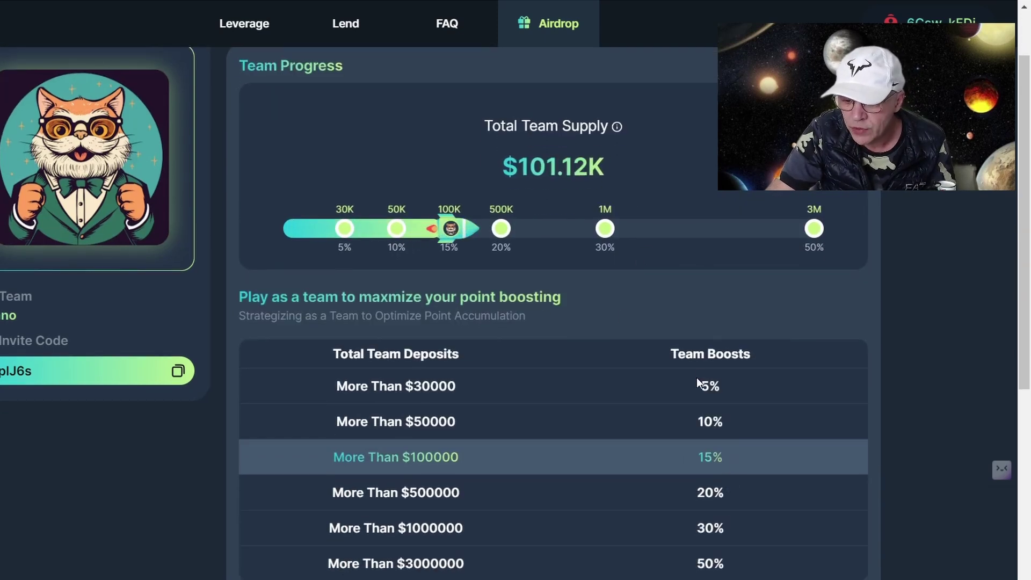
left_click_drag(687, 354, 738, 355)
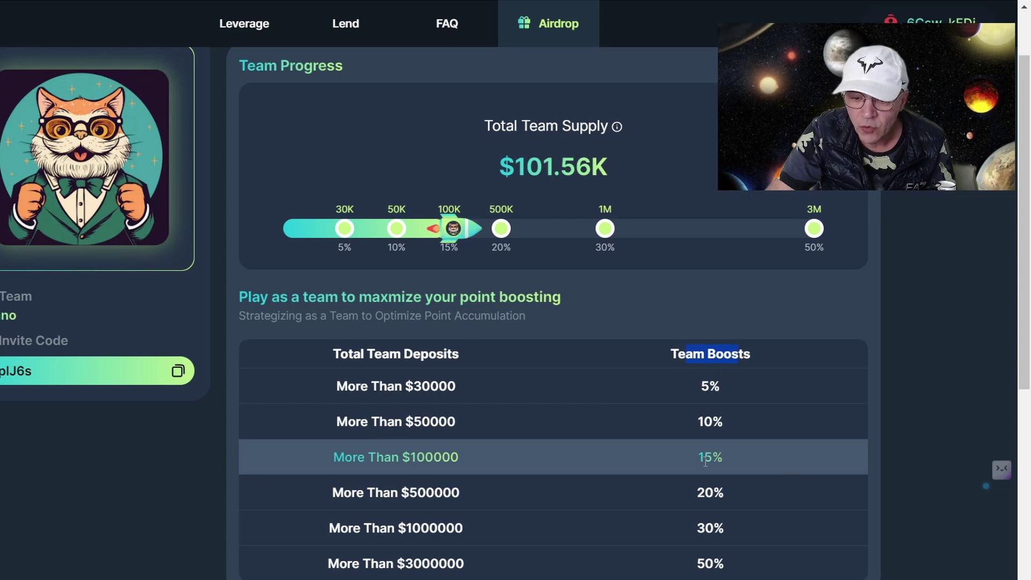
scroll(705, 462, "up", 2)
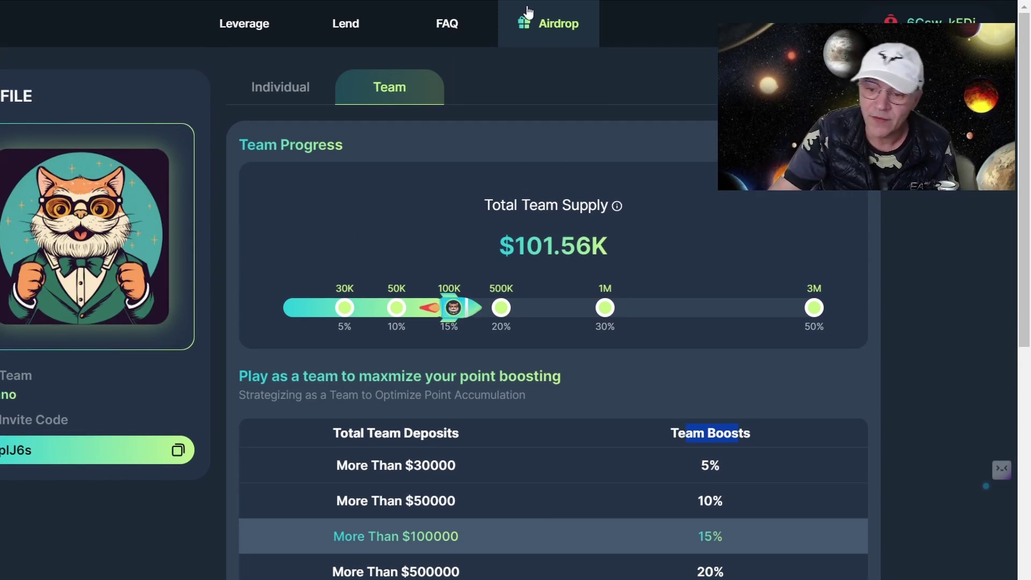